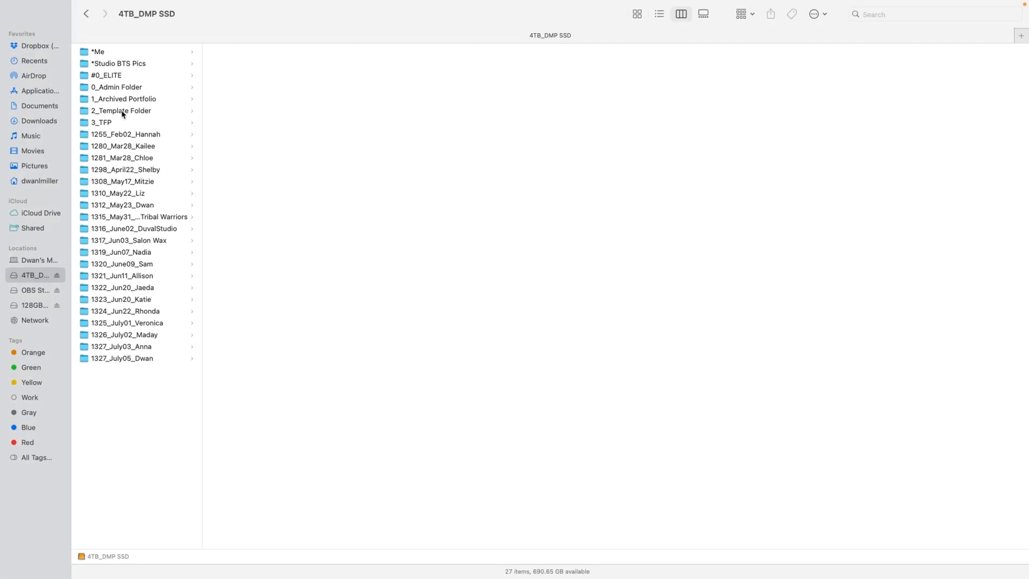
Examine the subfolder structure of 2_Template Folder, including its CR3 RAW Files folder.
{"action": "left_click", "coordinate": [123, 112]}
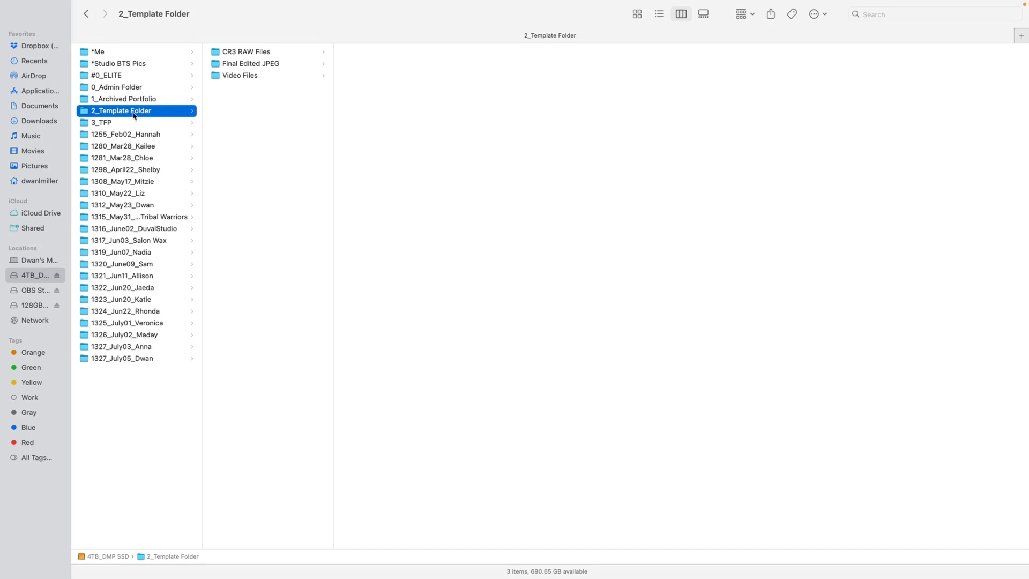
{"action": "left_click", "coordinate": [256, 54]}
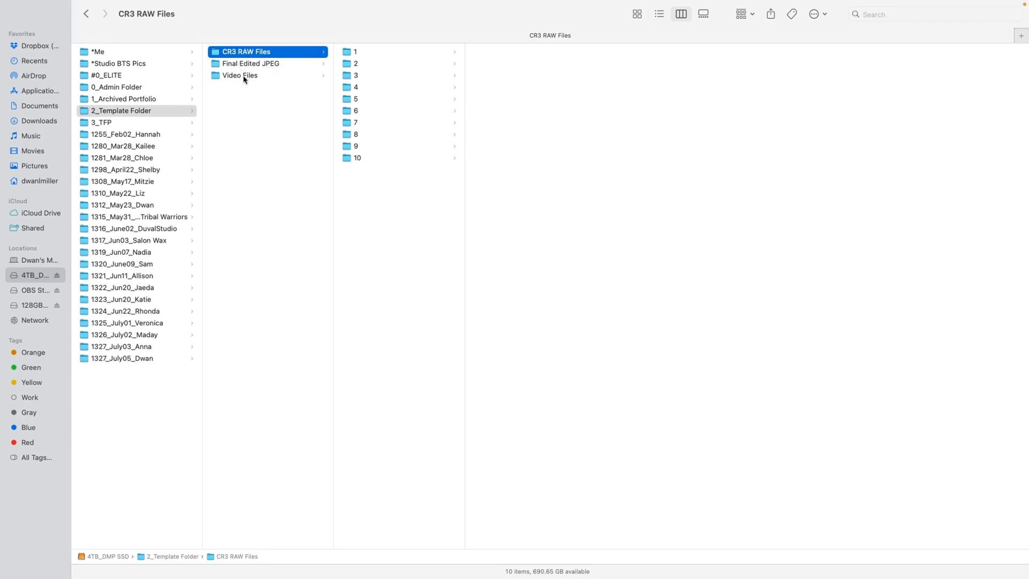
{"action": "key", "text": "Left"}
Open subfolder 2 in the RAW folder of the 1322_Jun20 shoot.
{"action": "left_click", "coordinate": [138, 289]}
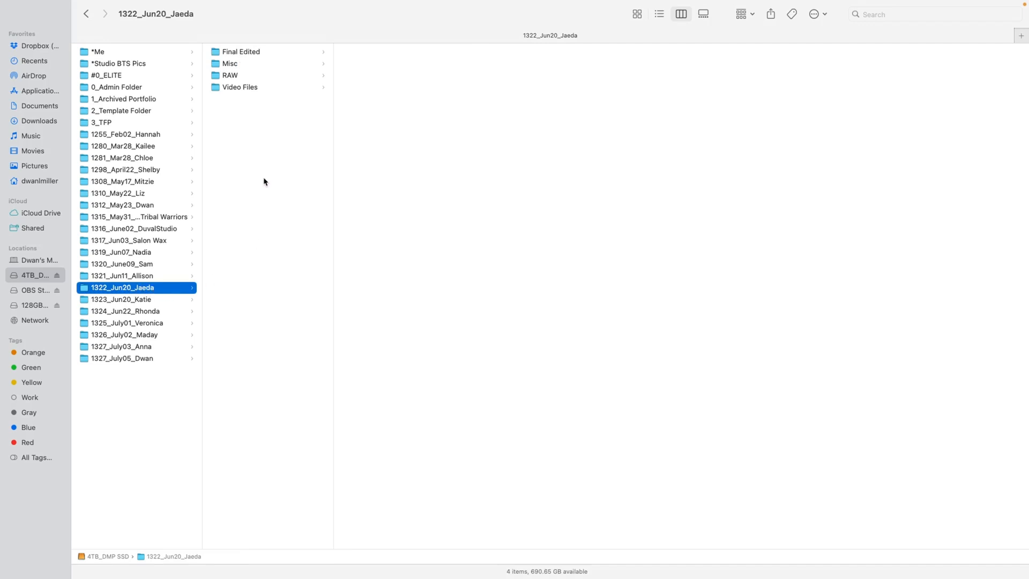
{"action": "left_click", "coordinate": [263, 76]}
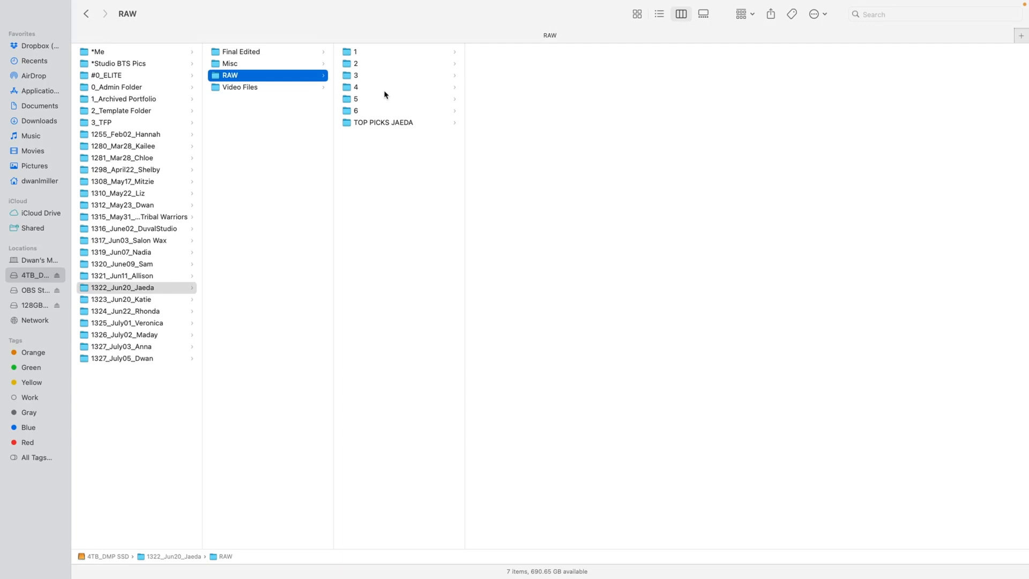
{"action": "left_click", "coordinate": [360, 64]}
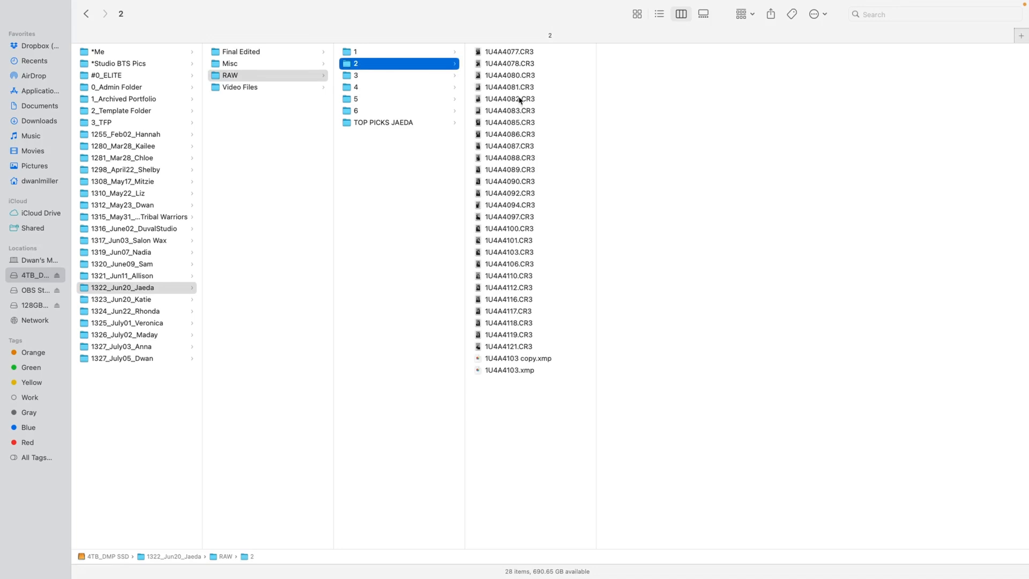
Preview a sampling of the CR3 photos in subfolder 2, from 1U4A4080 through 1U4A4116.
{"action": "left_click", "coordinate": [513, 75]}
{"action": "left_click", "coordinate": [514, 123]}
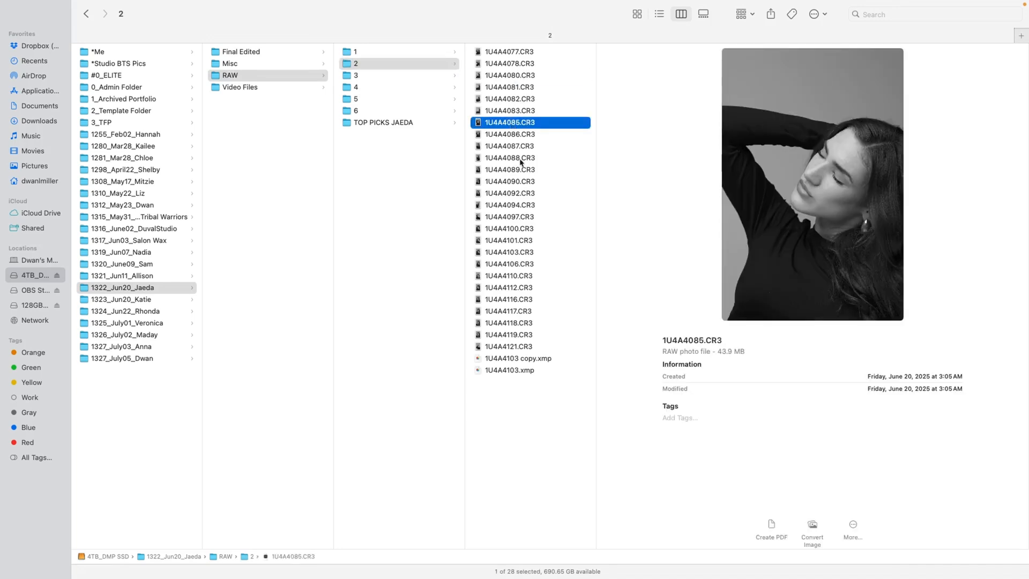
{"action": "left_click", "coordinate": [515, 194]}
{"action": "left_click", "coordinate": [517, 242]}
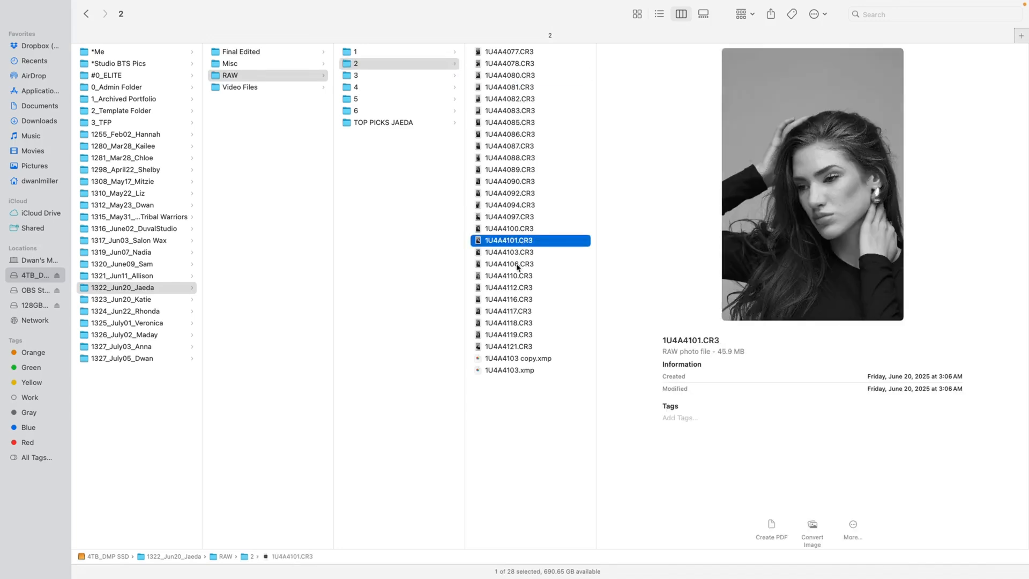
{"action": "left_click", "coordinate": [523, 301]}
{"action": "left_click", "coordinate": [534, 183]}
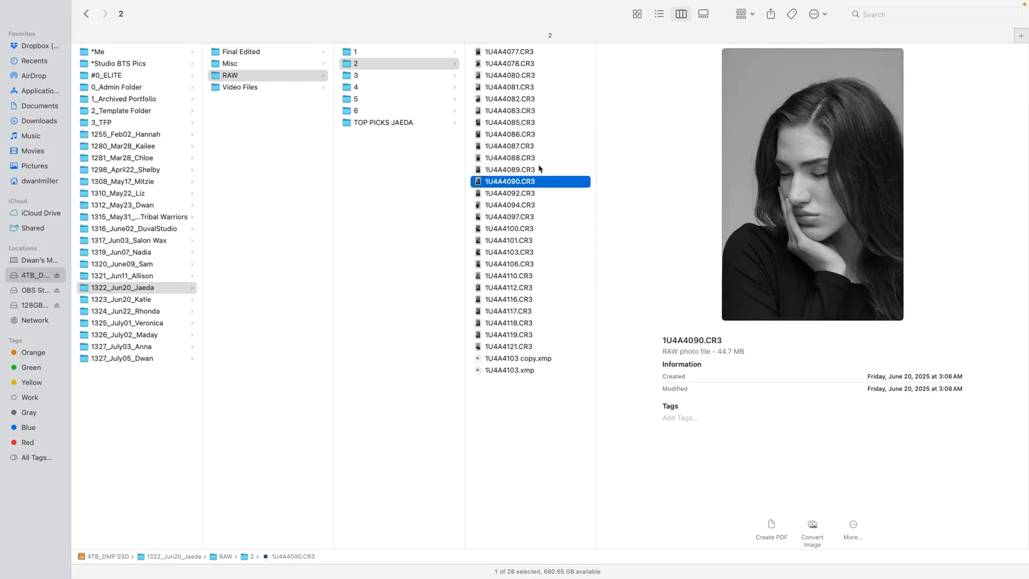
{"action": "left_click", "coordinate": [530, 88]}
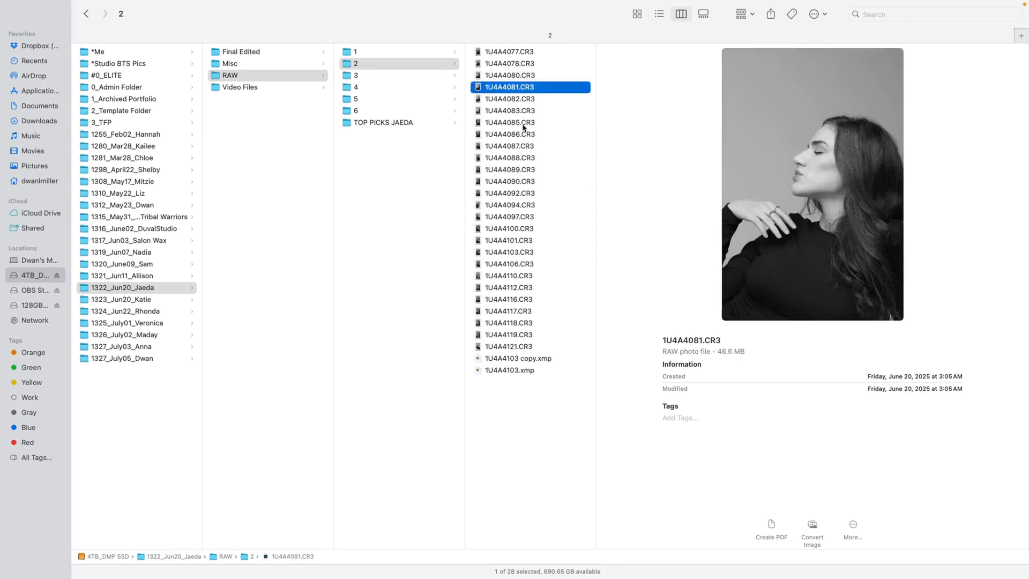
{"action": "scroll", "coordinate": [529, 199], "scroll_direction": "right", "scroll_amount": 1}
{"action": "left_click", "coordinate": [525, 206]}
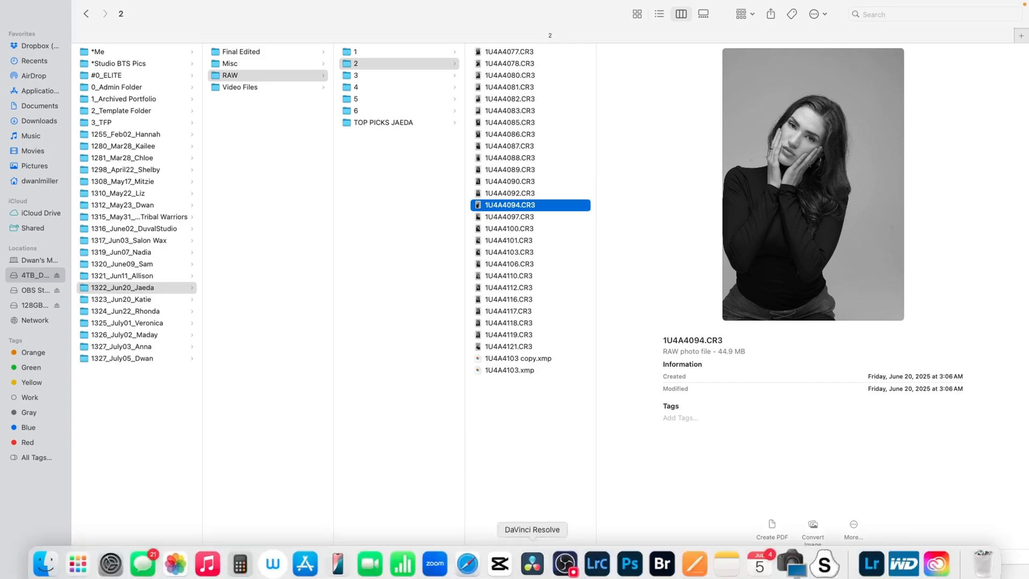
Switch to Lightroom Classic and look through all photographs in the catalog's library grid.
{"action": "left_click", "coordinate": [554, 558]}
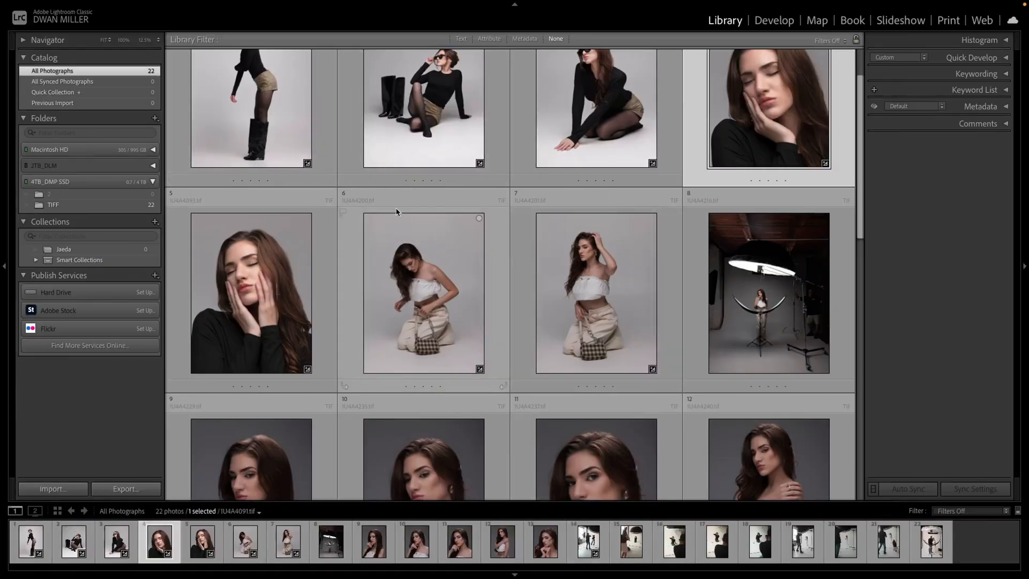
{"action": "scroll", "coordinate": [398, 216], "scroll_direction": "up", "scroll_amount": 1}
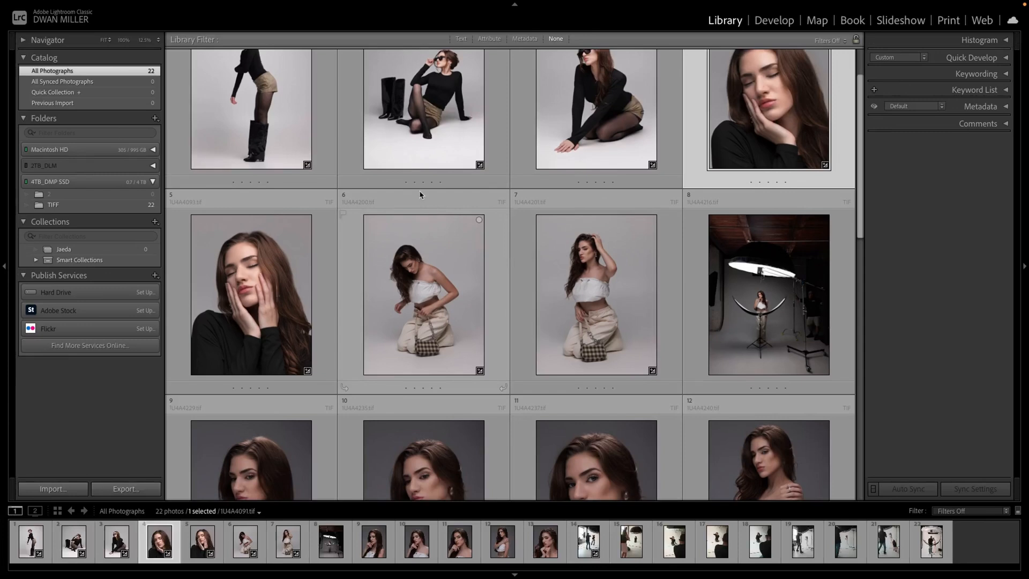
{"action": "scroll", "coordinate": [434, 231], "scroll_direction": "up", "scroll_amount": 2}
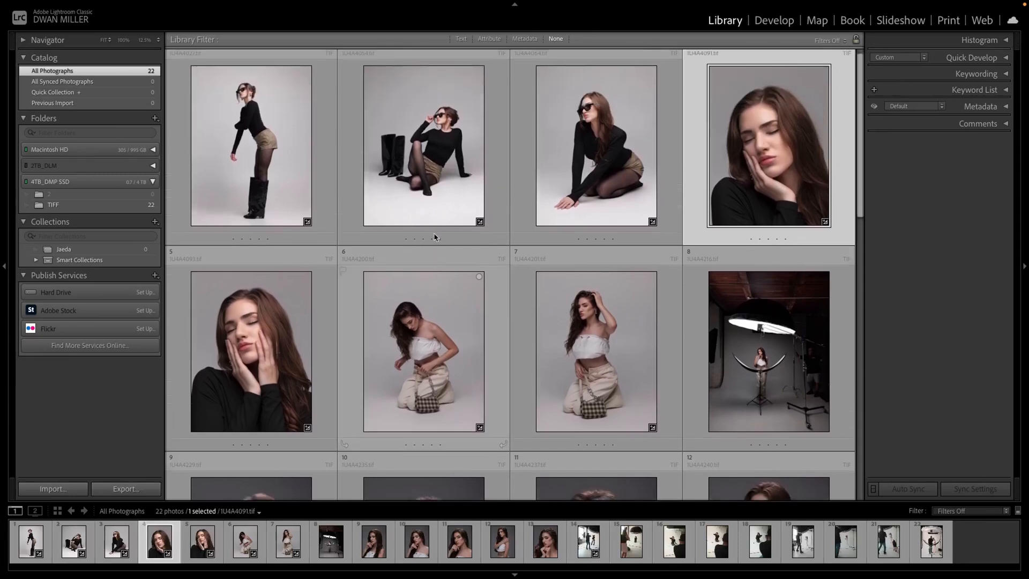
{"action": "scroll", "coordinate": [435, 235], "scroll_direction": "down", "scroll_amount": 5}
{"action": "scroll", "coordinate": [434, 236], "scroll_direction": "down", "scroll_amount": 5}
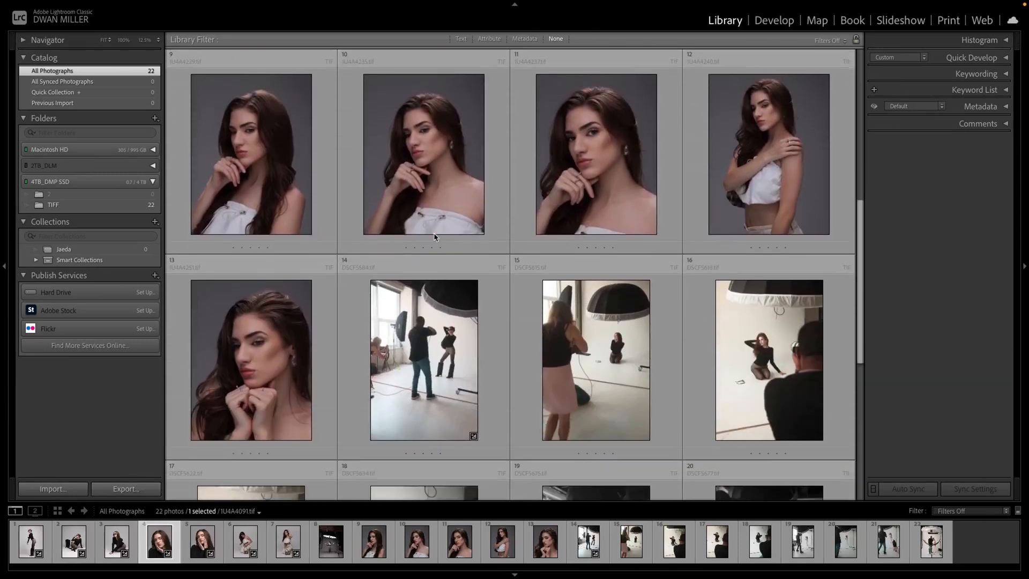
{"action": "scroll", "coordinate": [434, 236], "scroll_direction": "down", "scroll_amount": 6}
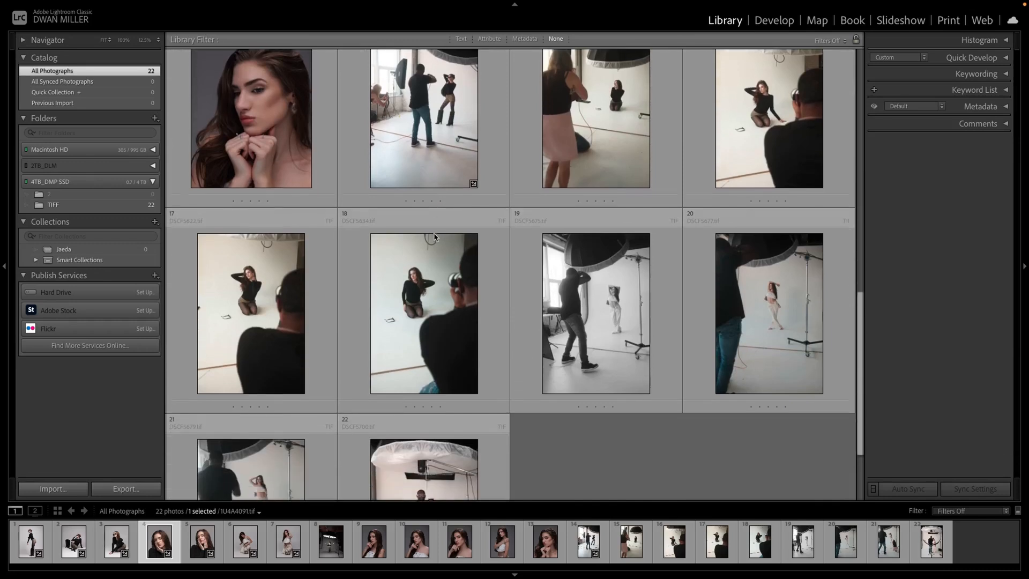
{"action": "scroll", "coordinate": [435, 236], "scroll_direction": "up", "scroll_amount": 15}
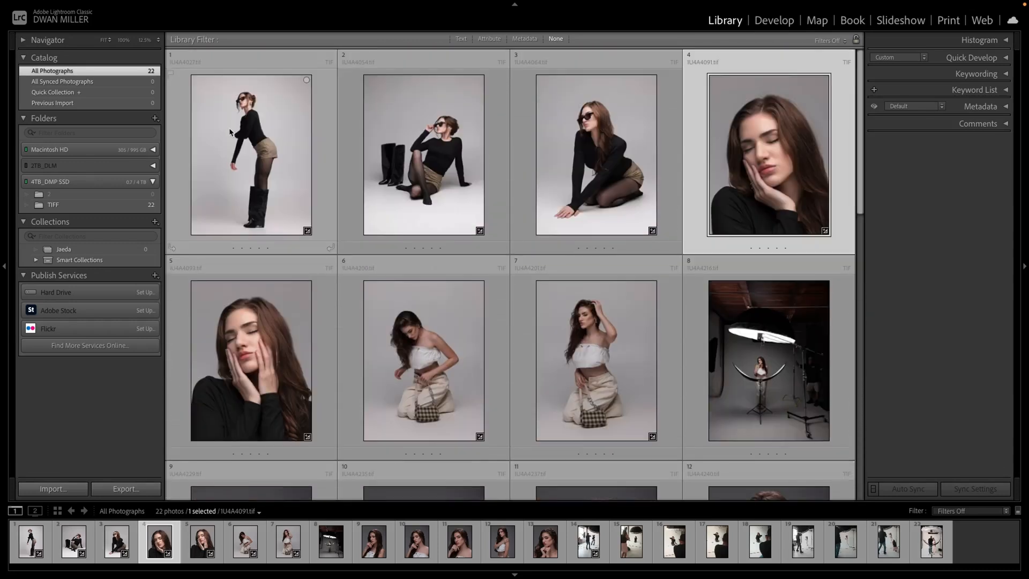
Import all photos from subfolder 2 of the 1322_Jun20 shoot's RAW folder on 4TB_DMP SSD, adding them to the catalog without moving them.
{"action": "mouse_move", "coordinate": [75, 3]}
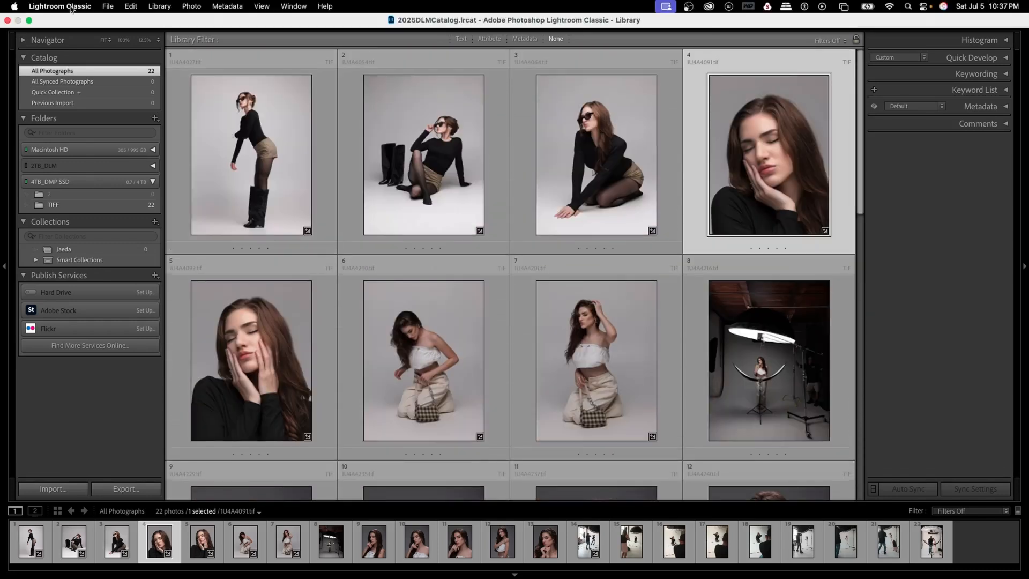
{"action": "left_click", "coordinate": [107, 7]}
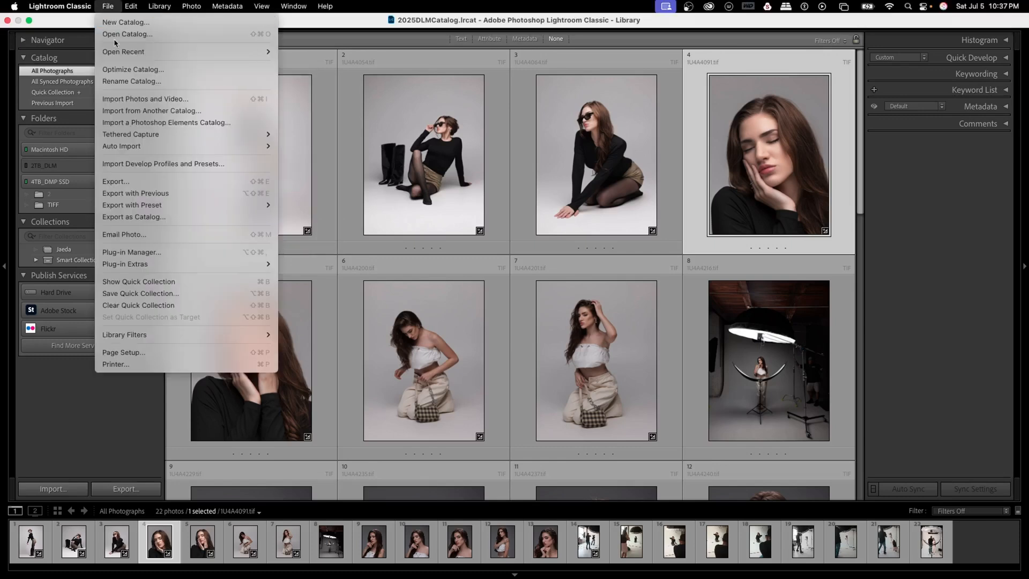
{"action": "left_click", "coordinate": [133, 101]}
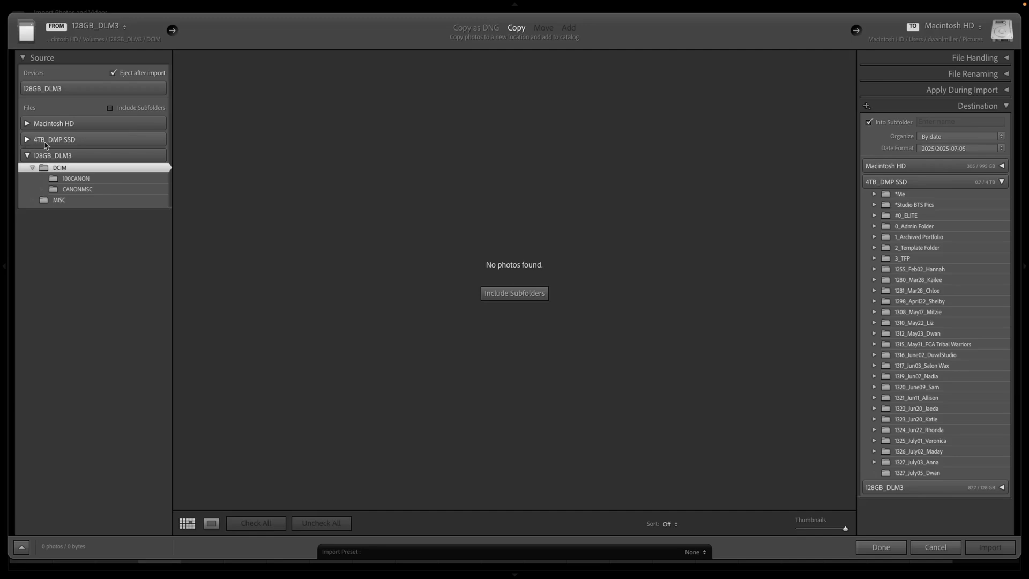
{"action": "left_click", "coordinate": [27, 140]}
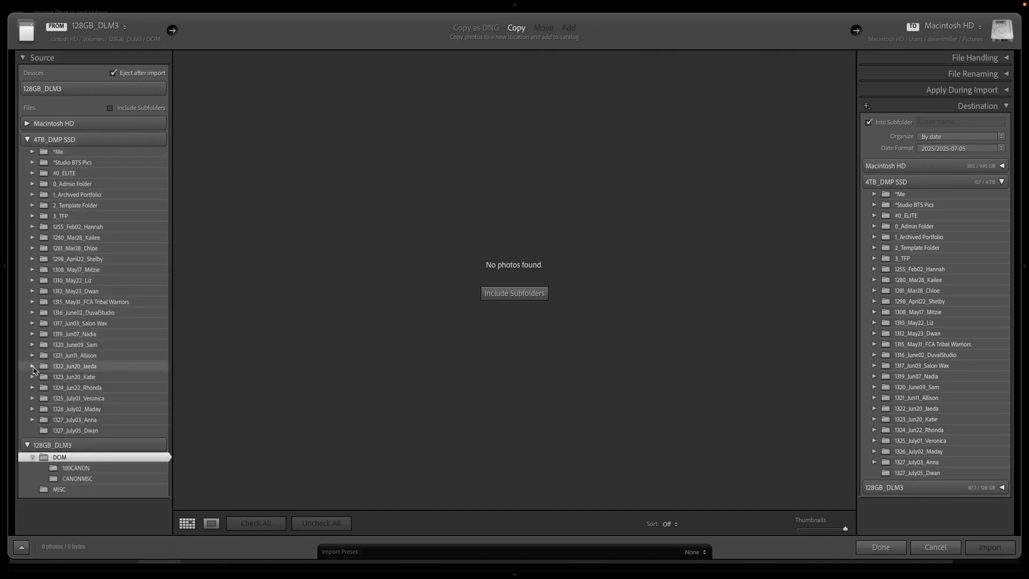
{"action": "left_click", "coordinate": [33, 368]}
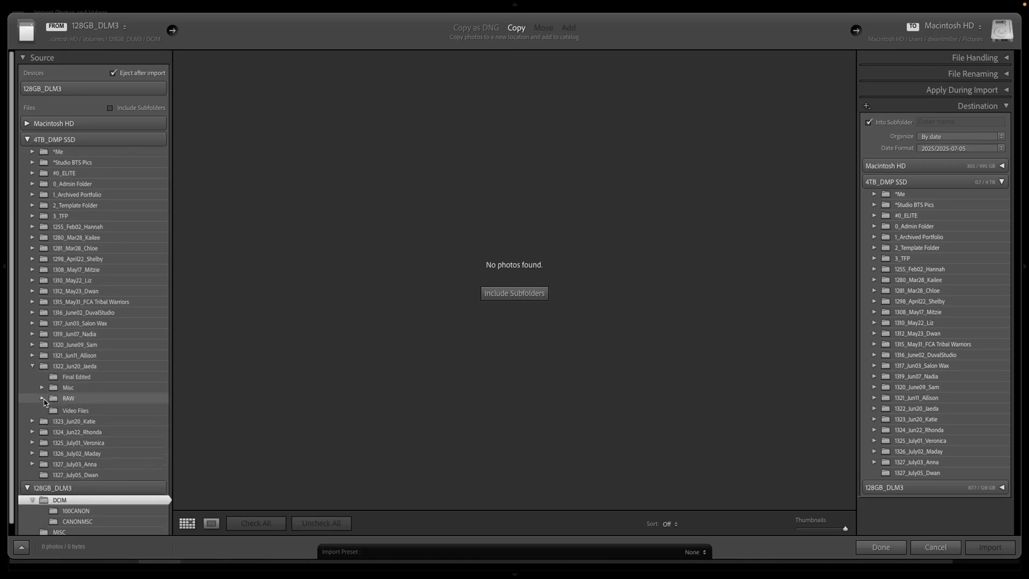
{"action": "left_click", "coordinate": [43, 398]}
{"action": "left_click", "coordinate": [78, 420]}
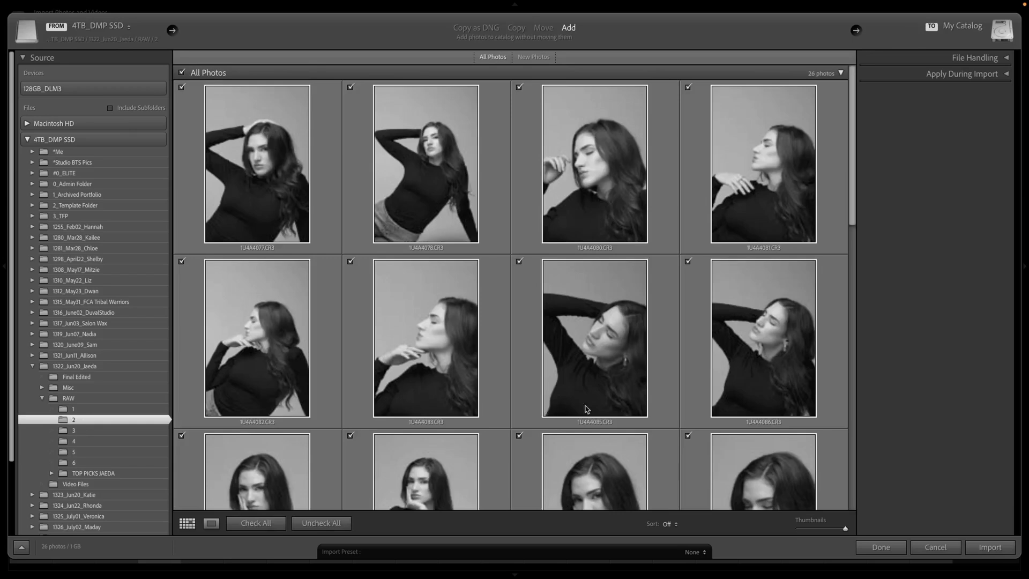
{"action": "left_click", "coordinate": [989, 547]}
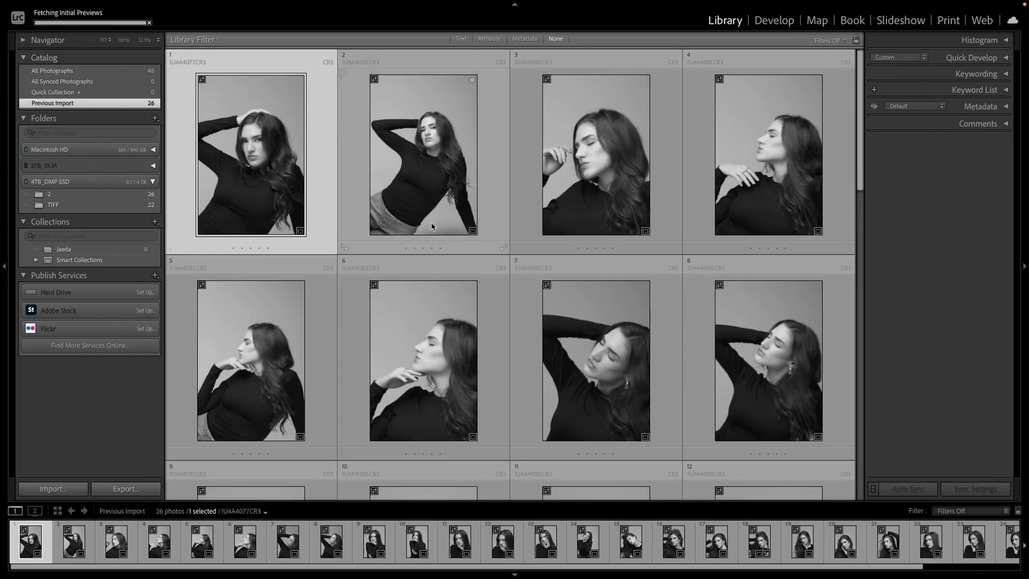
Look through the newly imported photos and select 1U4A4103.CR3.
{"action": "scroll", "coordinate": [324, 224], "scroll_direction": "down", "scroll_amount": 3}
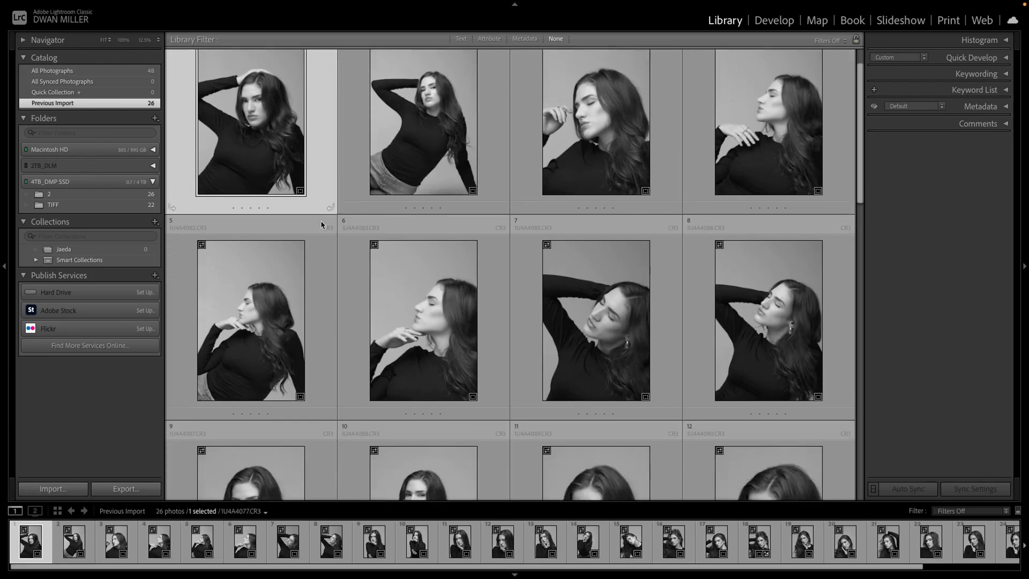
{"action": "scroll", "coordinate": [323, 223], "scroll_direction": "down", "scroll_amount": 7}
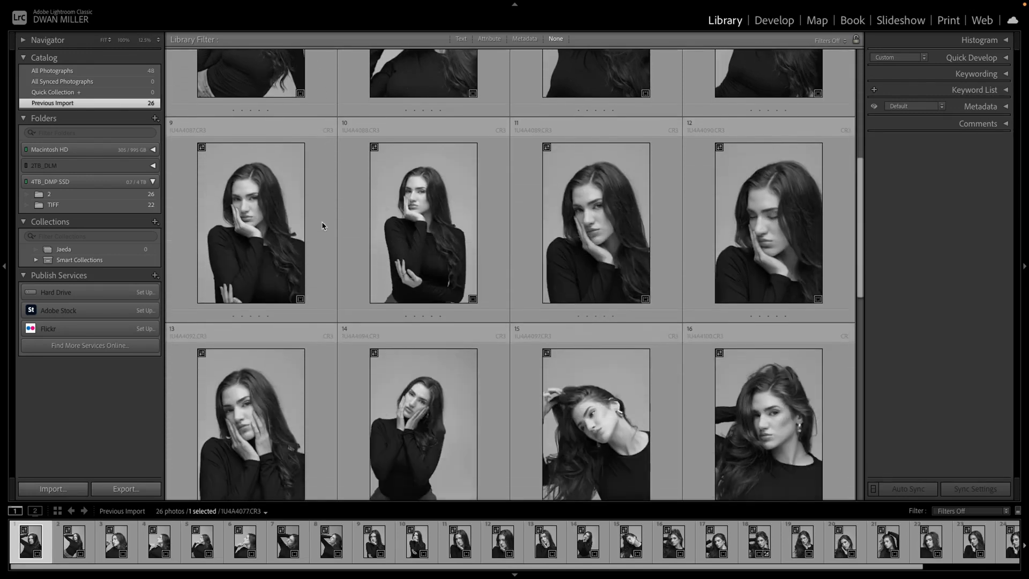
{"action": "scroll", "coordinate": [322, 224], "scroll_direction": "down", "scroll_amount": 1}
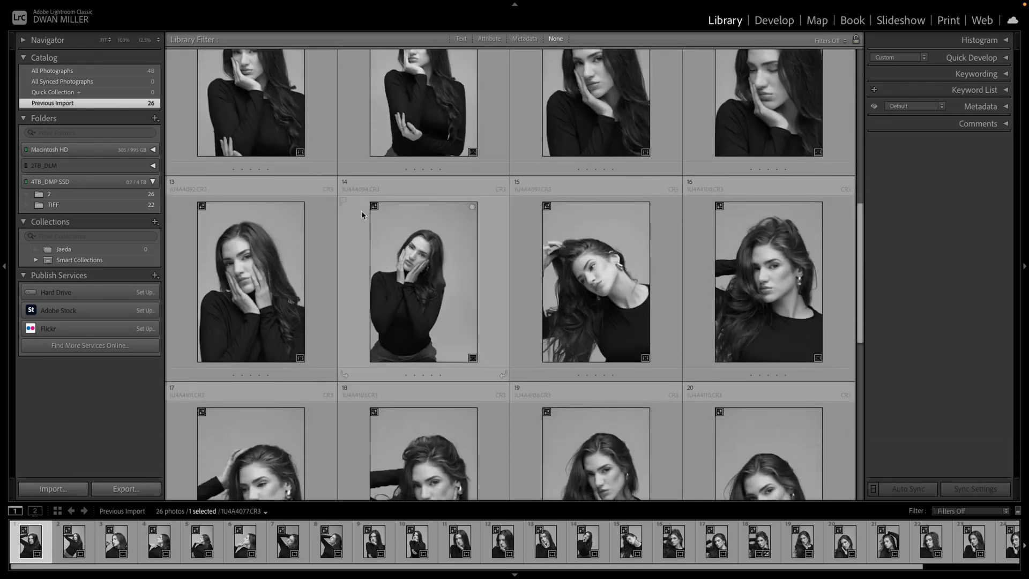
{"action": "scroll", "coordinate": [361, 216], "scroll_direction": "down", "scroll_amount": 2}
{"action": "scroll", "coordinate": [360, 216], "scroll_direction": "down", "scroll_amount": 5}
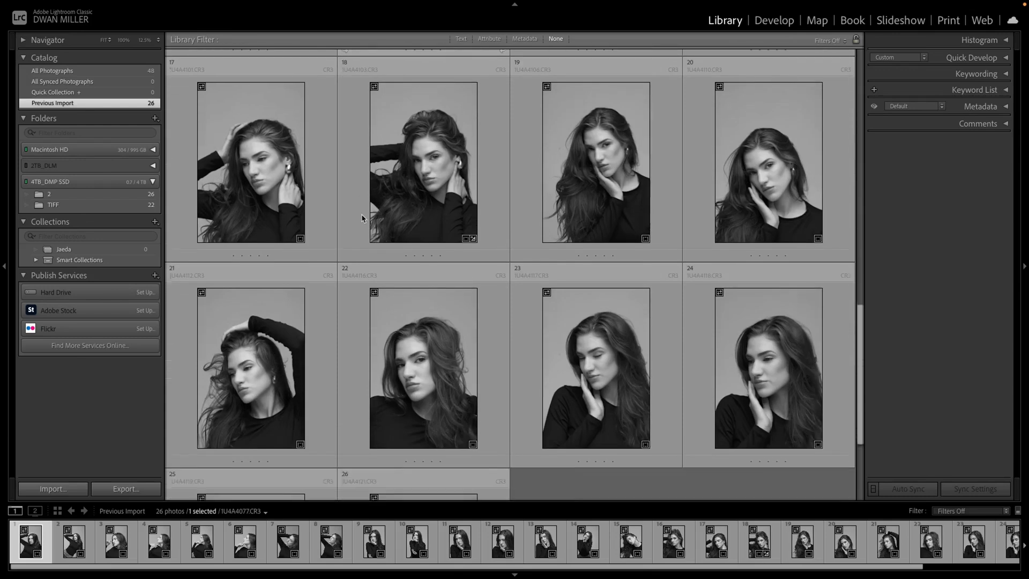
{"action": "scroll", "coordinate": [397, 216], "scroll_direction": "up", "scroll_amount": 1}
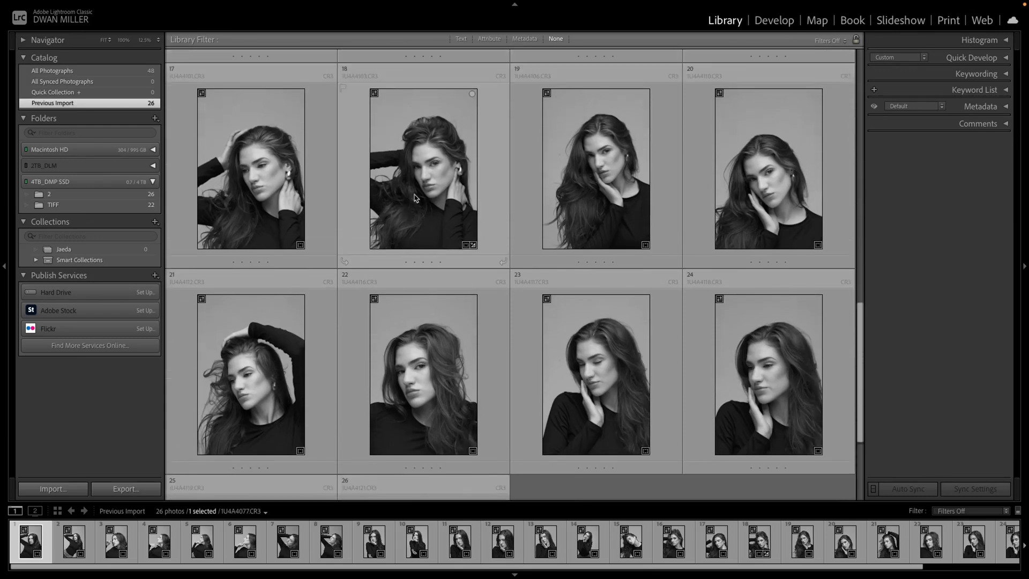
{"action": "scroll", "coordinate": [412, 216], "scroll_direction": "up", "scroll_amount": 4}
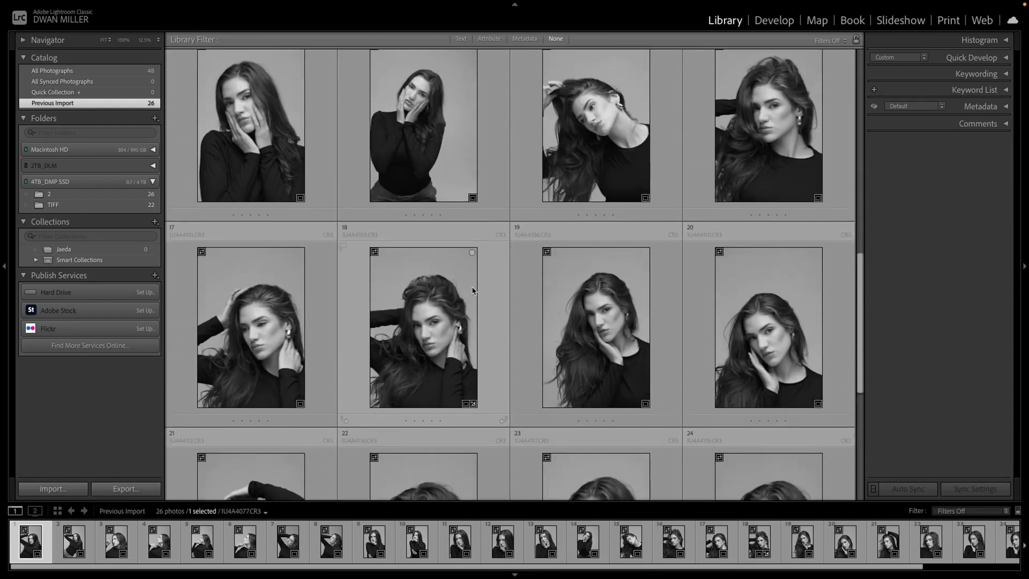
{"action": "left_click", "coordinate": [467, 261]}
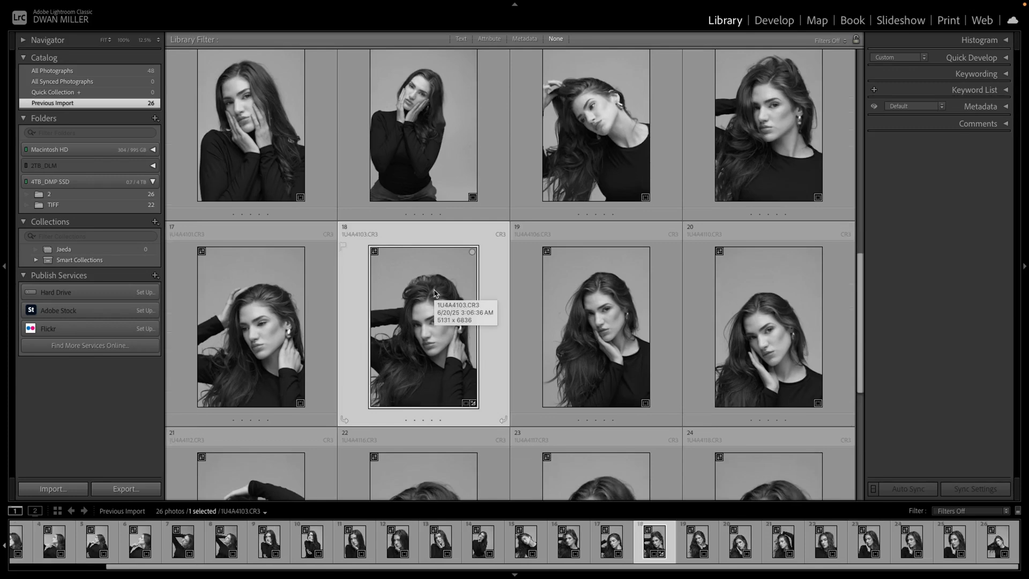
Review the imported photos from the start of the grid back to the selected 1U4A4103.CR3.
{"action": "scroll", "coordinate": [435, 294], "scroll_direction": "up", "scroll_amount": 8}
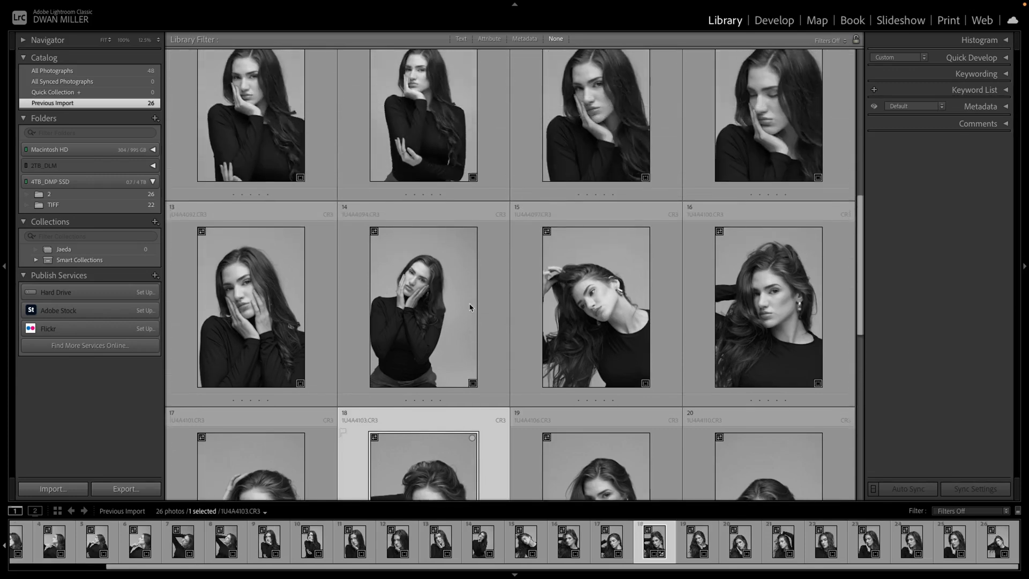
{"action": "scroll", "coordinate": [469, 306], "scroll_direction": "up", "scroll_amount": 7}
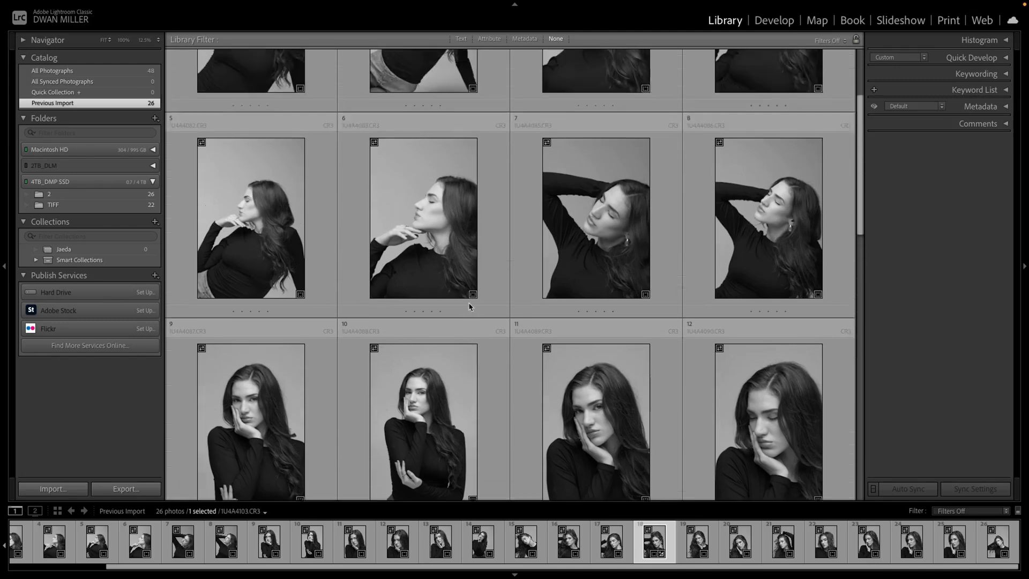
{"action": "scroll", "coordinate": [470, 306], "scroll_direction": "up", "scroll_amount": 1}
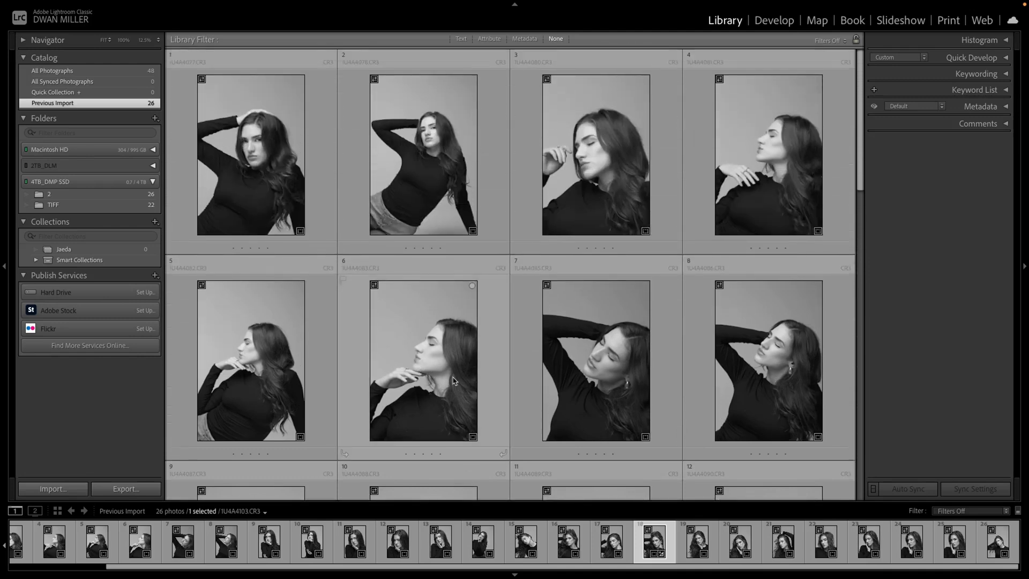
{"action": "scroll", "coordinate": [470, 399], "scroll_direction": "down", "scroll_amount": 10}
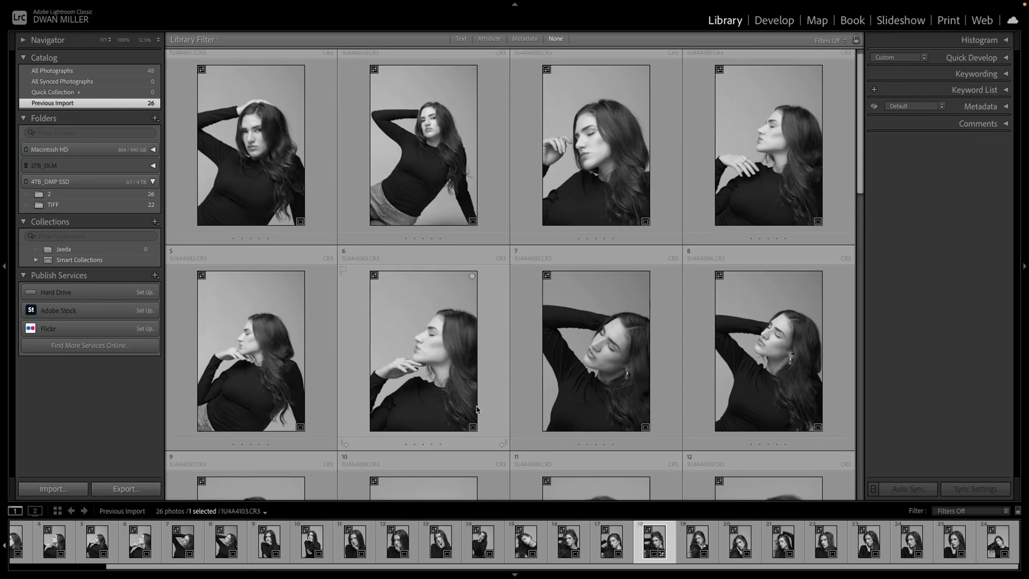
{"action": "scroll", "coordinate": [469, 402], "scroll_direction": "down", "scroll_amount": 5}
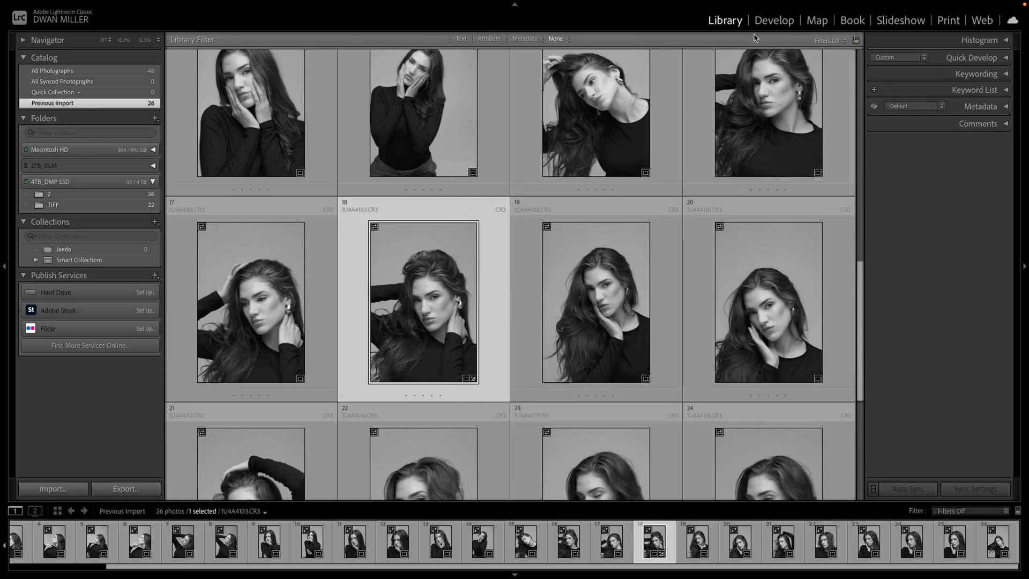
Switch 1U4A4103.CR3 from black and white to color in Develop, with Whites at +15 and Temp at 5,210.
{"action": "left_click", "coordinate": [774, 22]}
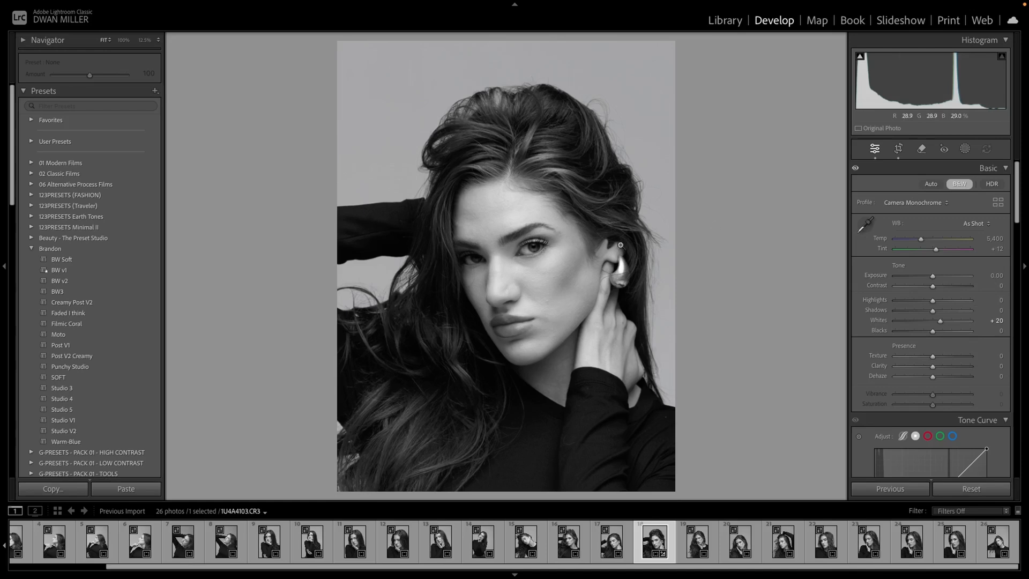
{"action": "left_click", "coordinate": [961, 185]}
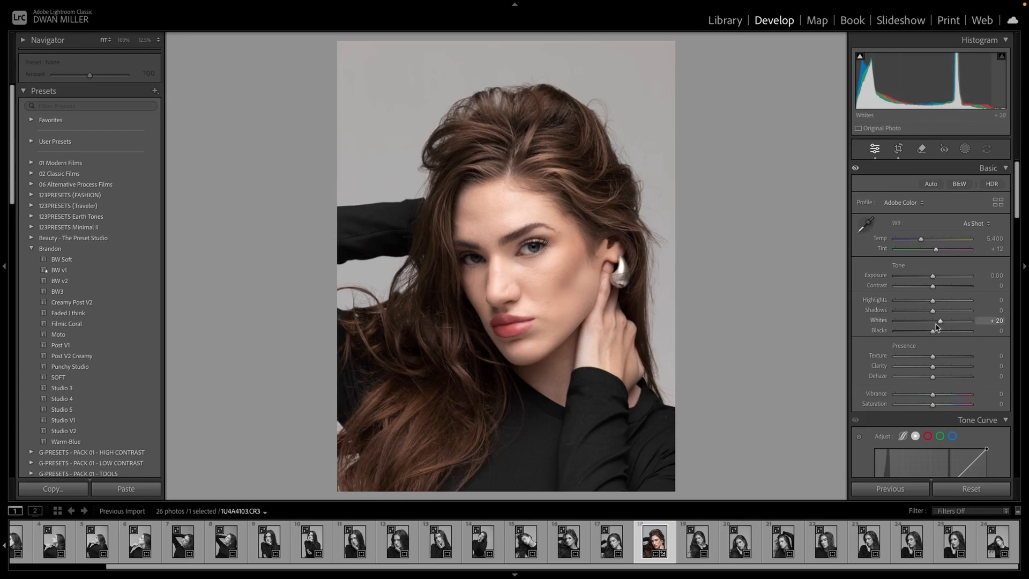
{"action": "left_click_drag", "start_coordinate": [942, 324], "coordinate": [942, 325]}
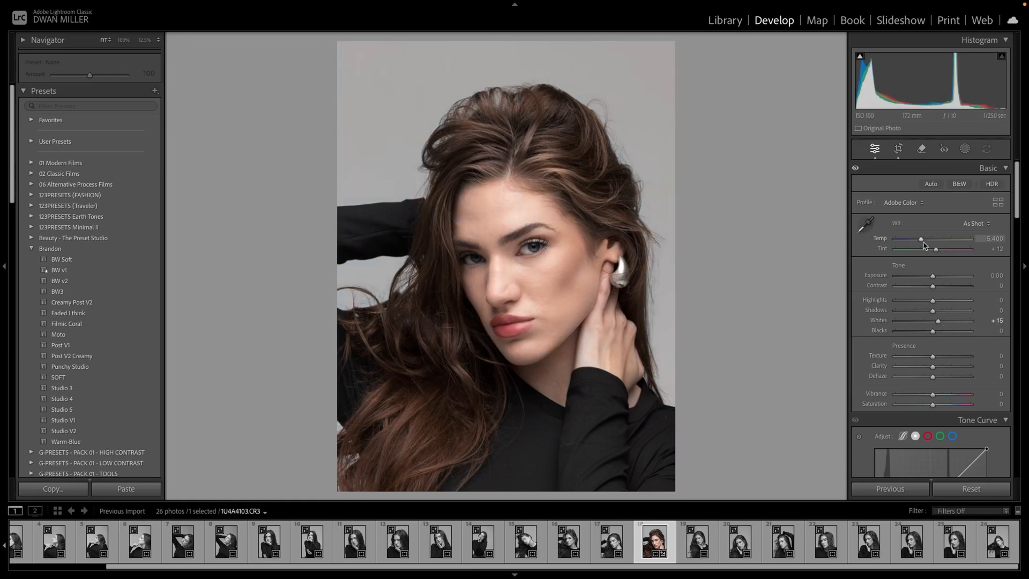
{"action": "left_click_drag", "start_coordinate": [921, 240], "coordinate": [920, 240]}
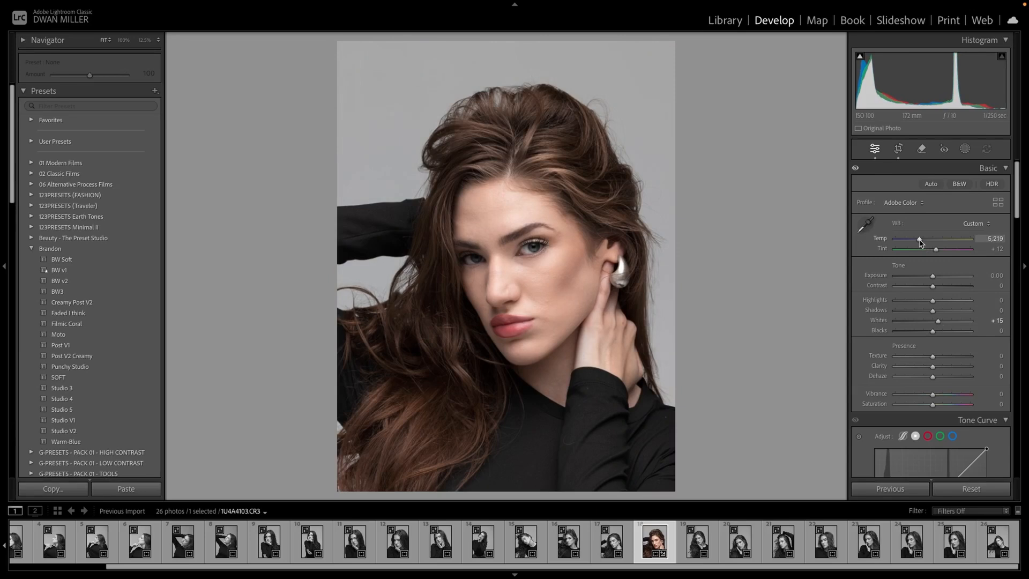
{"action": "left_click_drag", "start_coordinate": [920, 240], "coordinate": [919, 242]}
Raise the portrait's red saturation to +12 in the Color Mixer and lower Shadows to -17.
{"action": "scroll", "coordinate": [920, 358], "scroll_direction": "down", "scroll_amount": 3}
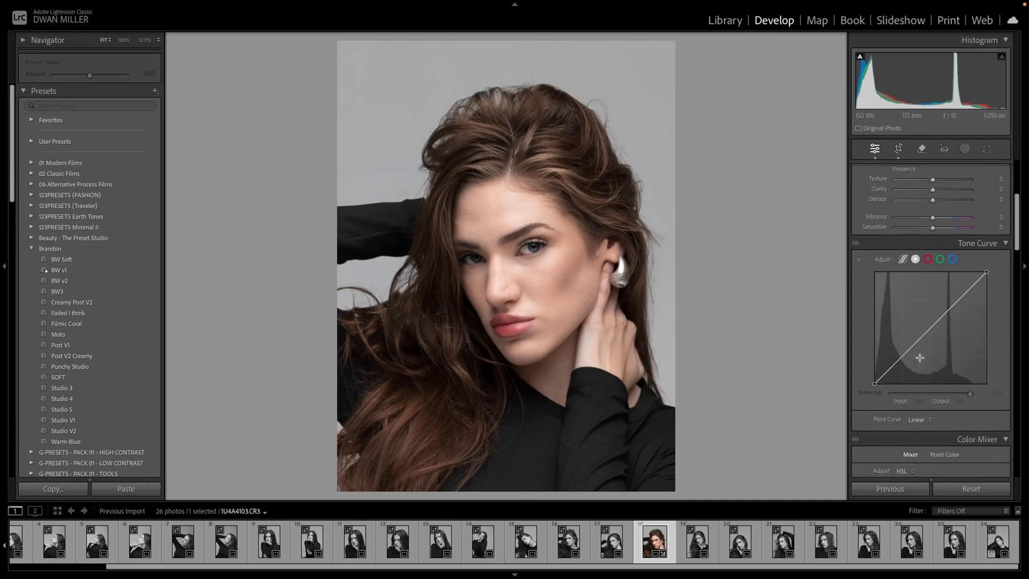
{"action": "scroll", "coordinate": [920, 357], "scroll_direction": "down", "scroll_amount": 3}
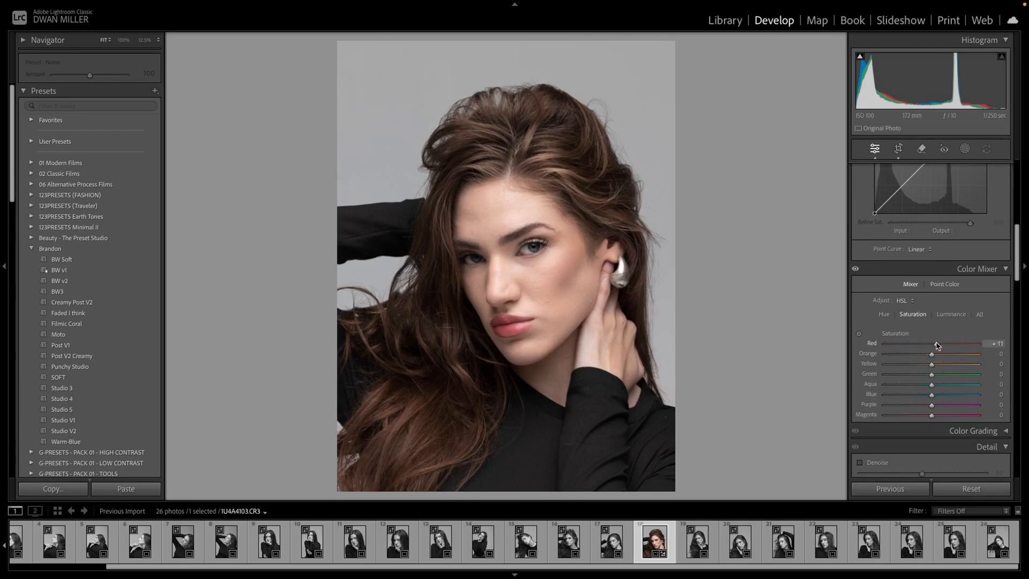
{"action": "scroll", "coordinate": [934, 333], "scroll_direction": "up", "scroll_amount": 5}
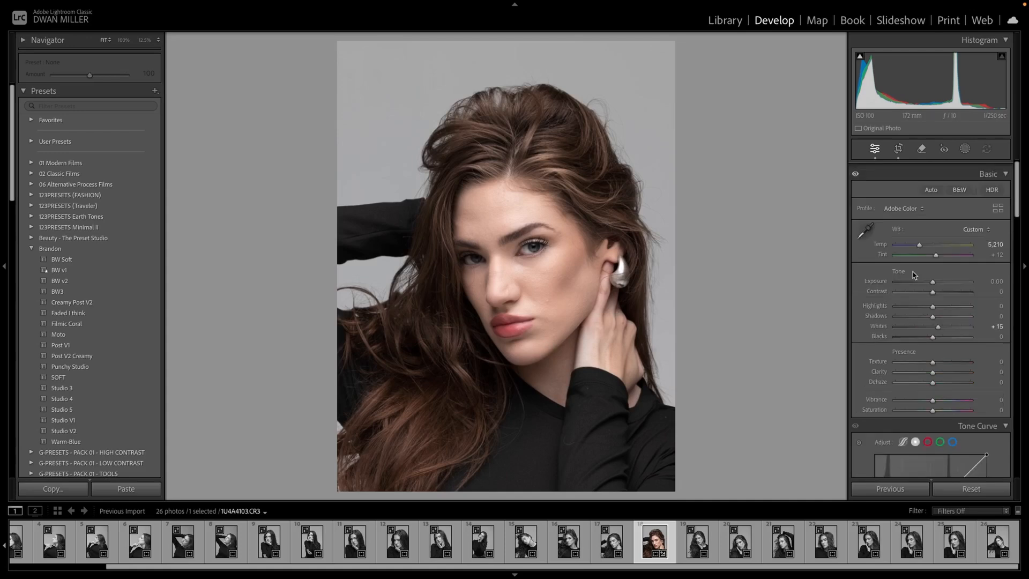
{"action": "left_click_drag", "start_coordinate": [932, 311], "coordinate": [927, 314]}
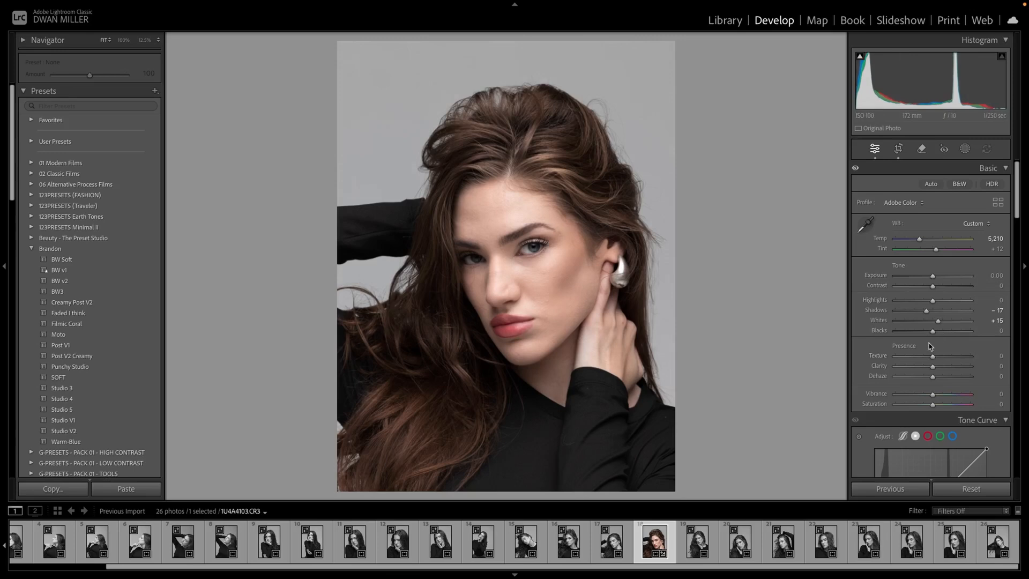
Review the portrait's Color Mixer, sharpening, noise reduction and basic tone settings.
{"action": "scroll", "coordinate": [930, 343], "scroll_direction": "down", "scroll_amount": 5}
{"action": "scroll", "coordinate": [925, 358], "scroll_direction": "down", "scroll_amount": 8}
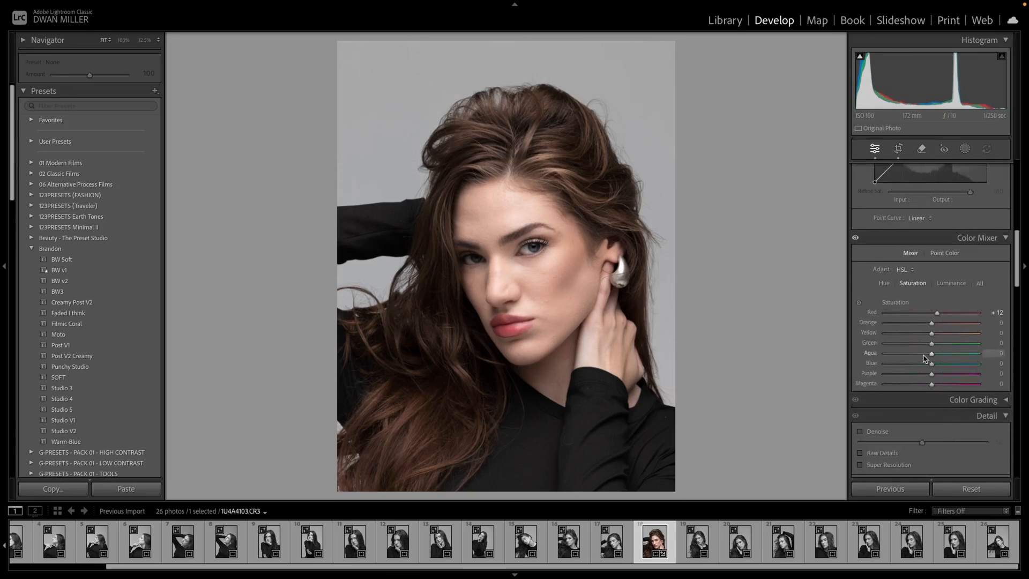
{"action": "scroll", "coordinate": [924, 358], "scroll_direction": "down", "scroll_amount": 1}
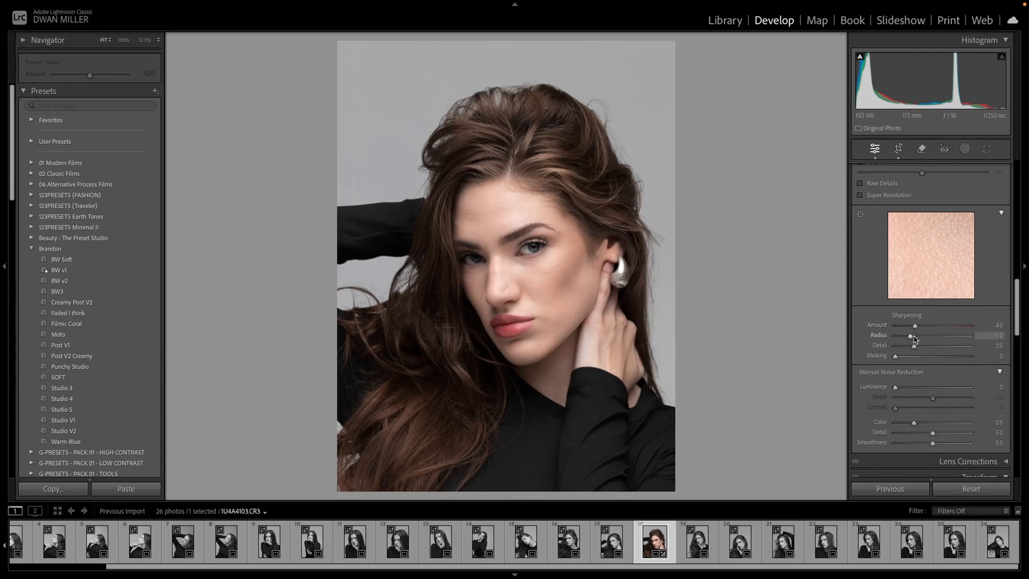
{"action": "scroll", "coordinate": [916, 338], "scroll_direction": "down", "scroll_amount": 5}
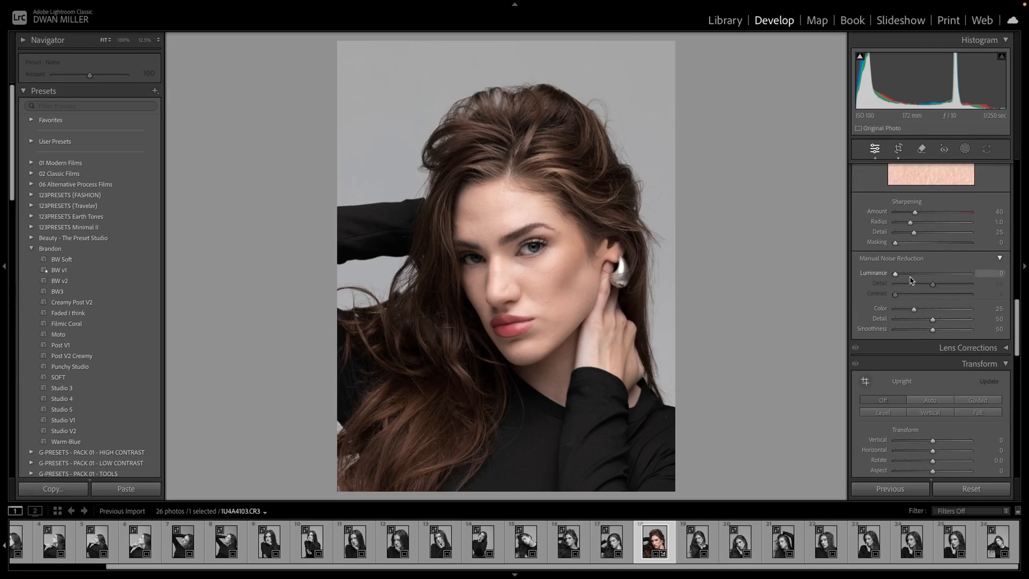
{"action": "scroll", "coordinate": [892, 271], "scroll_direction": "up", "scroll_amount": 5}
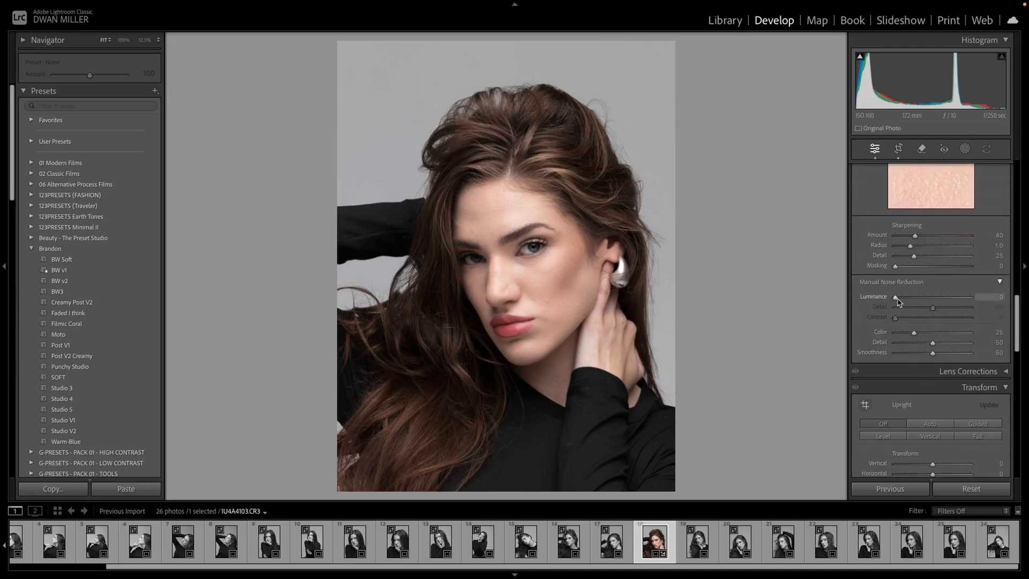
{"action": "scroll", "coordinate": [898, 300], "scroll_direction": "up", "scroll_amount": 4}
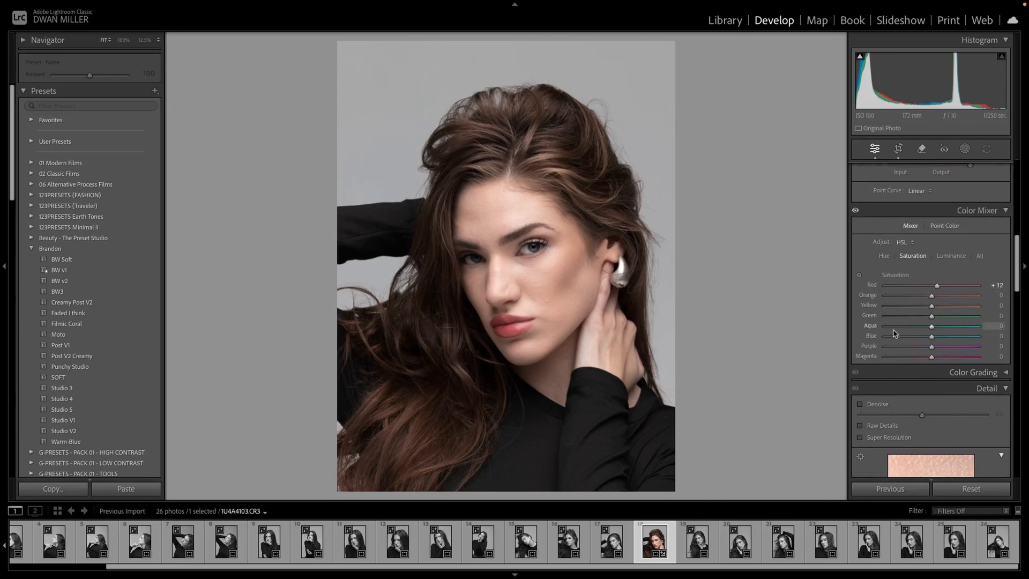
{"action": "scroll", "coordinate": [900, 323], "scroll_direction": "up", "scroll_amount": 4}
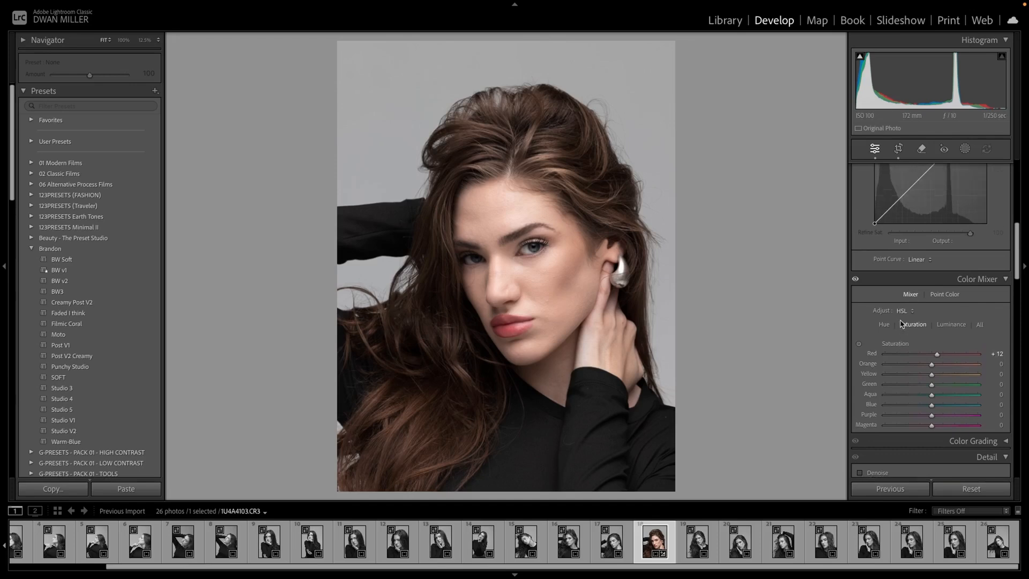
{"action": "scroll", "coordinate": [900, 324], "scroll_direction": "up", "scroll_amount": 12}
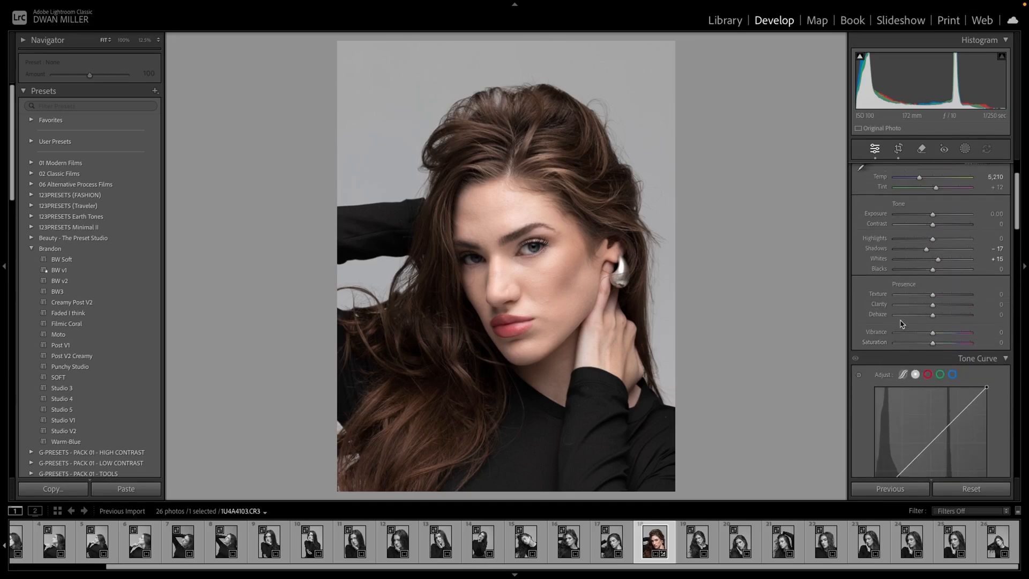
{"action": "scroll", "coordinate": [900, 324], "scroll_direction": "down", "scroll_amount": 1}
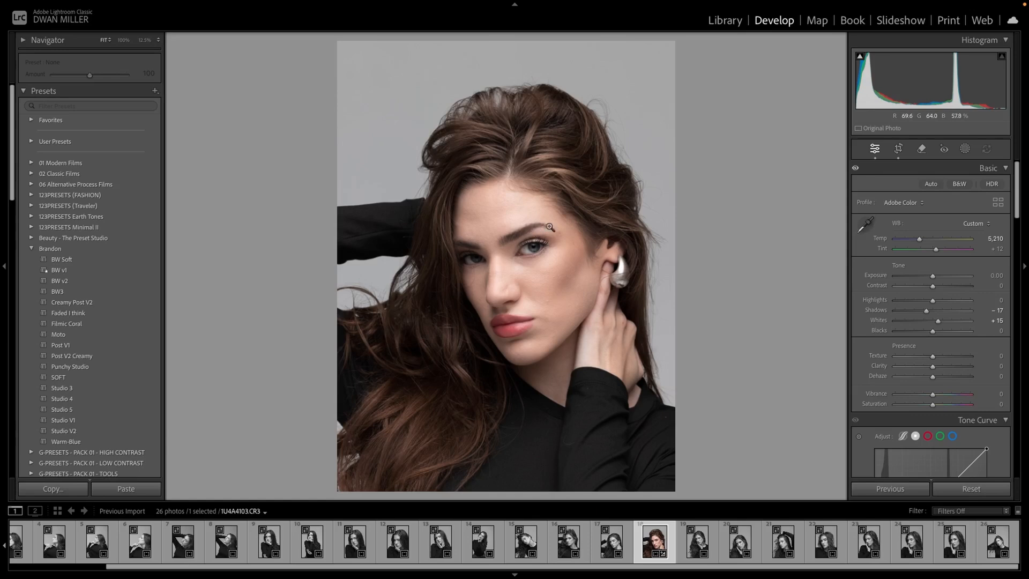
Send the adjusted portrait from Lightroom Classic to Adobe Photoshop 2025 for editing.
{"action": "right_click", "coordinate": [608, 214]}
{"action": "mouse_move", "coordinate": [639, 316]}
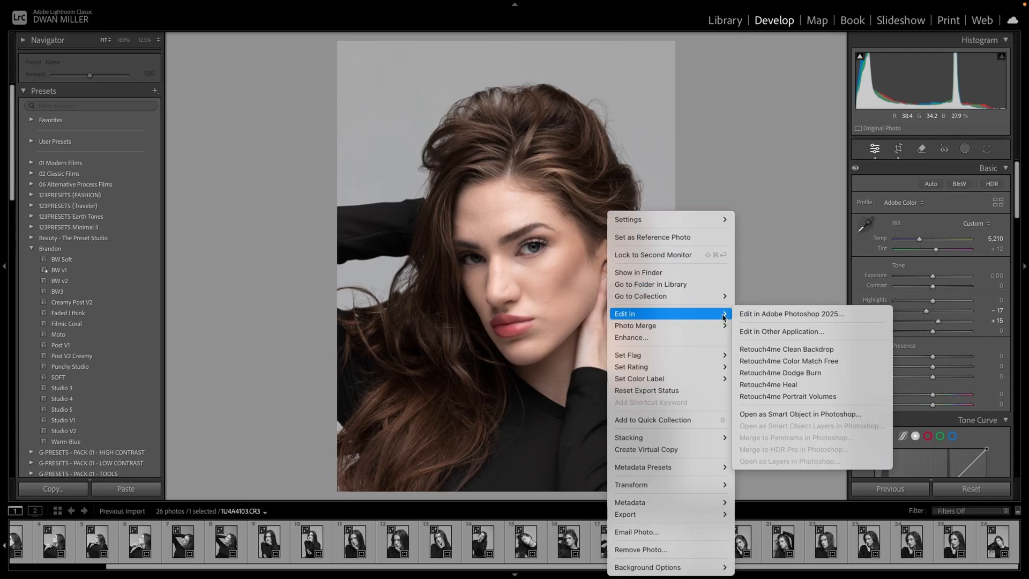
{"action": "left_click", "coordinate": [797, 315]}
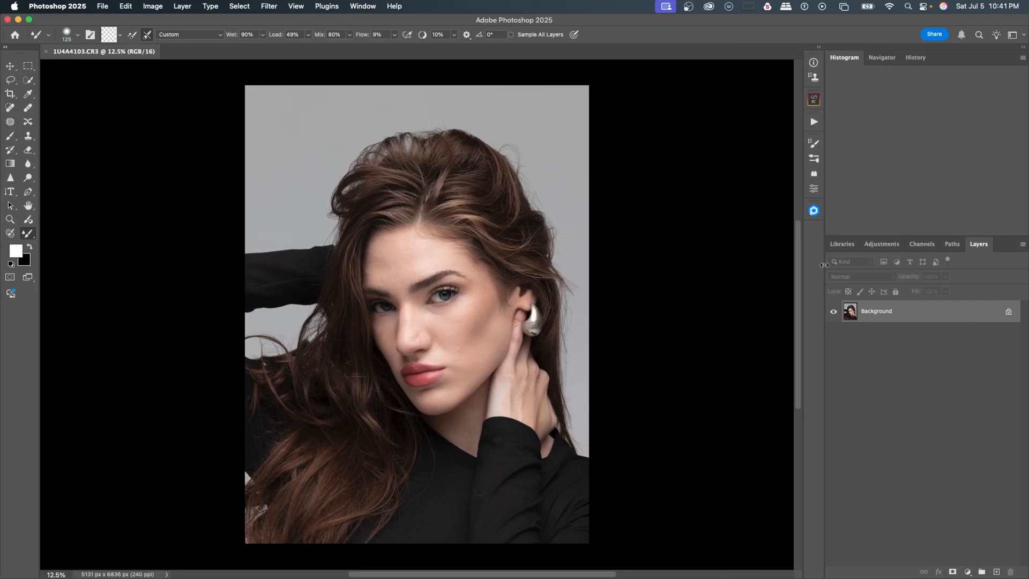
Run the recorded action "Action 1" to build the retouching layer stack above the Background.
{"action": "left_click", "coordinate": [815, 123]}
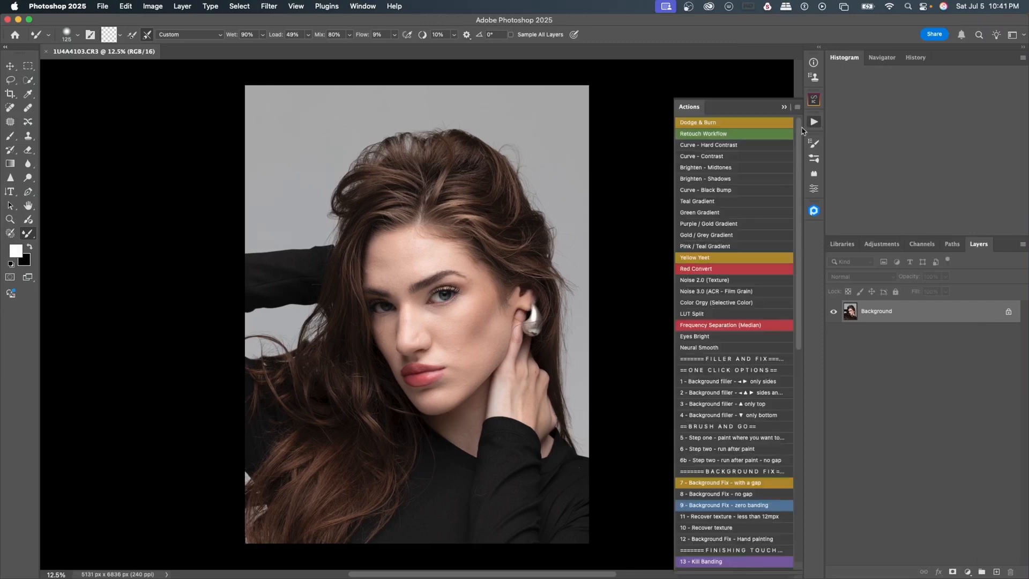
{"action": "scroll", "coordinate": [760, 365], "scroll_direction": "down", "scroll_amount": 15}
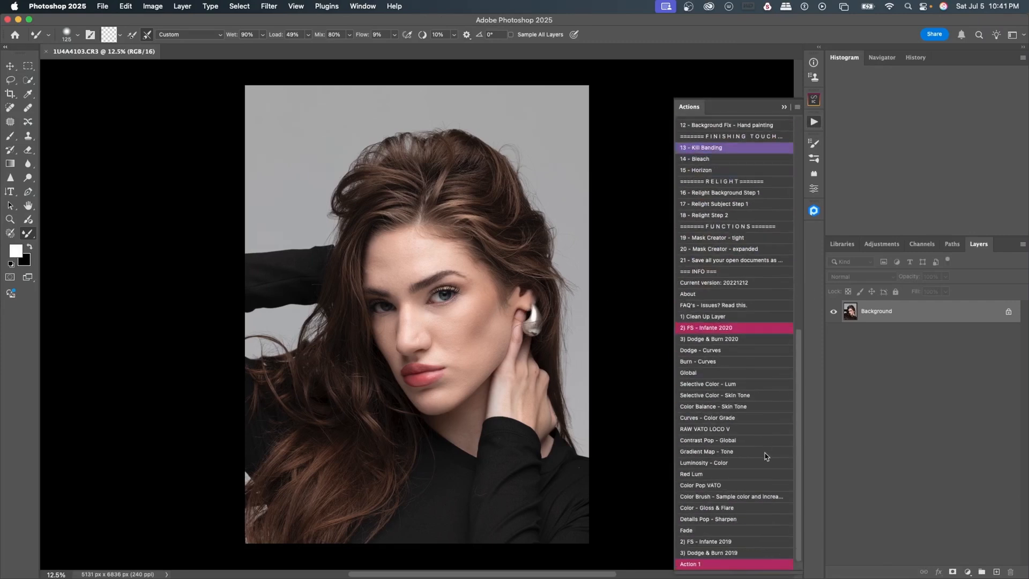
{"action": "left_click", "coordinate": [704, 566]}
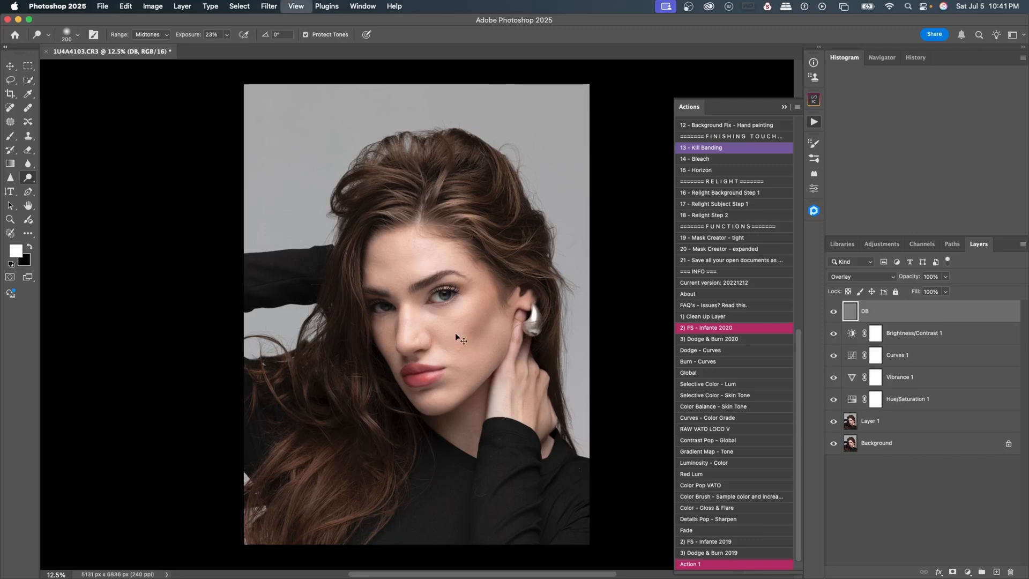
Open the Retouch4me Dodge Burn filter on Layer 1.
{"action": "key", "text": "super+equal"}
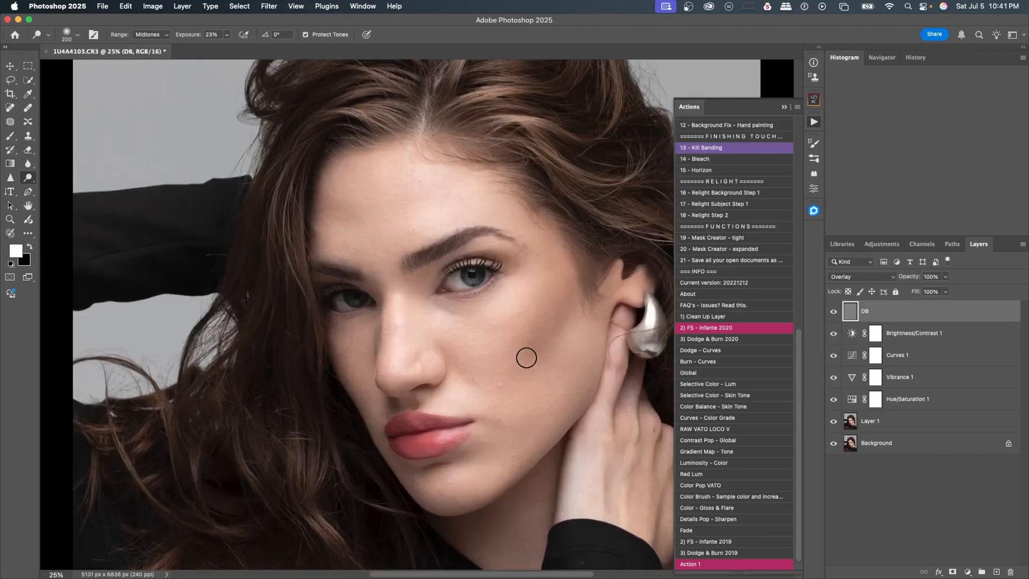
{"action": "key", "text": "super+0"}
{"action": "left_click", "coordinate": [883, 426]}
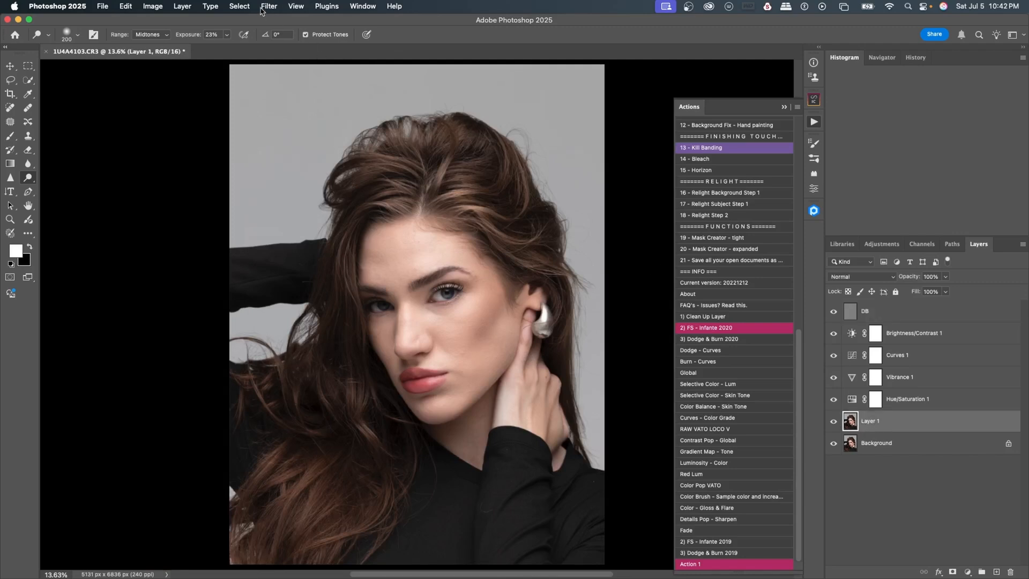
{"action": "left_click", "coordinate": [266, 6]}
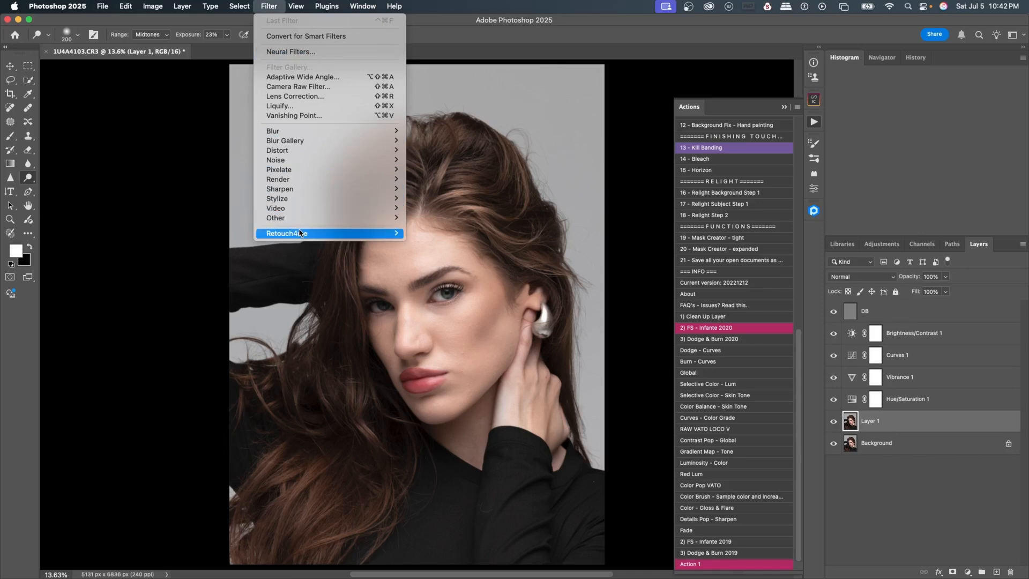
{"action": "mouse_move", "coordinate": [299, 233]}
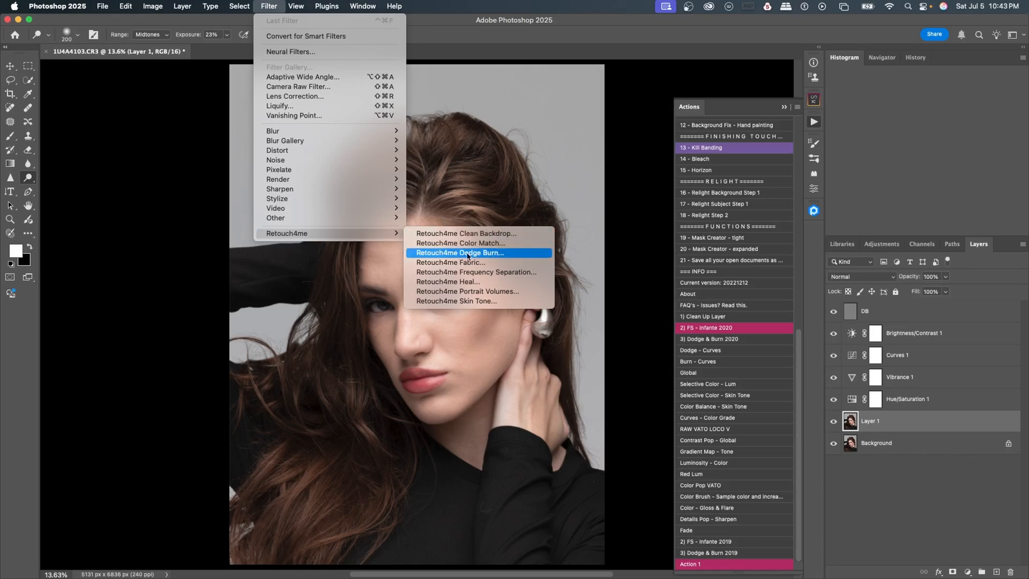
{"action": "left_click", "coordinate": [451, 253]}
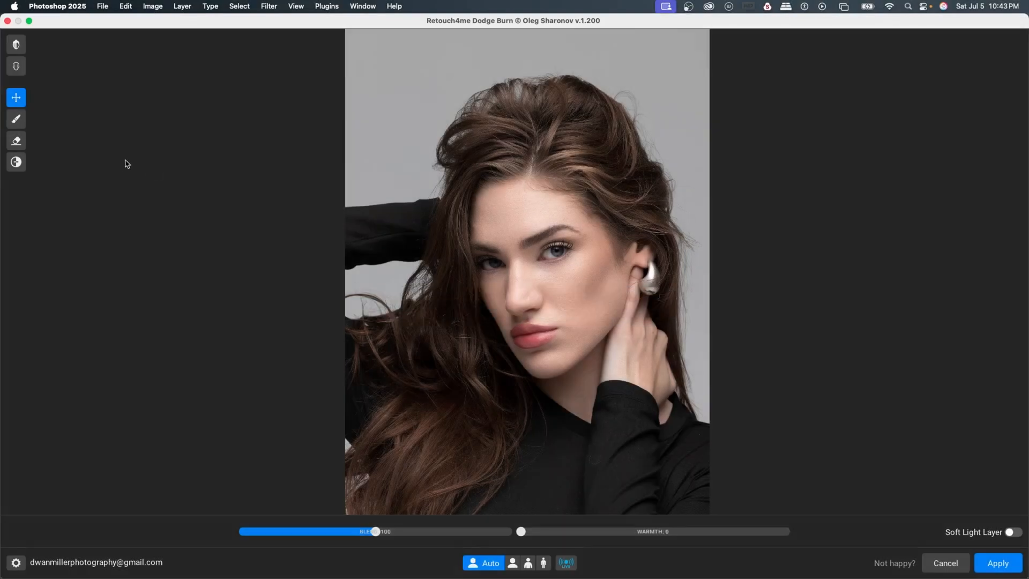
Inspect the mask of the Dodge Burn retouch and compare the full portrait with the original photo.
{"action": "left_click", "coordinate": [16, 142]}
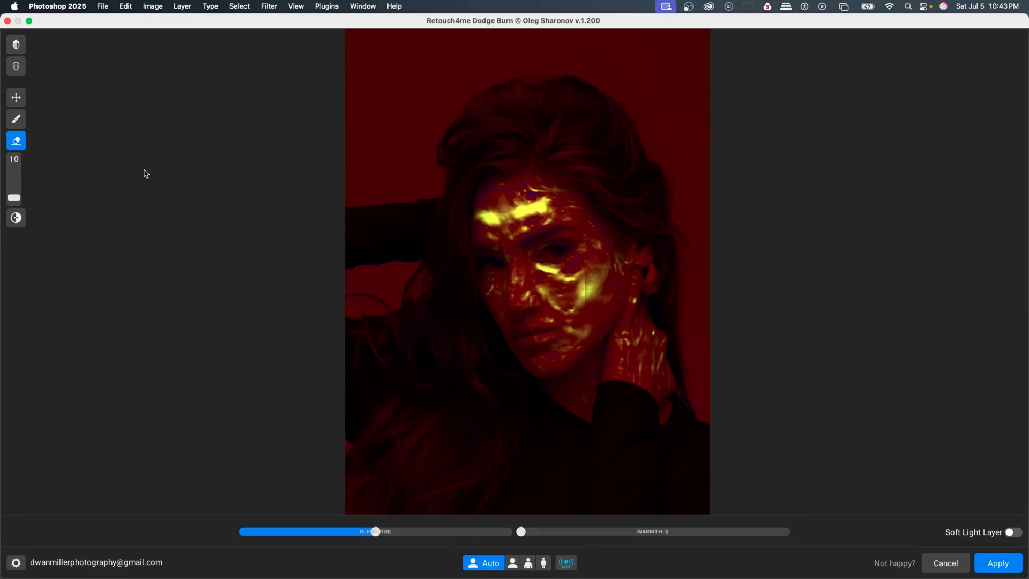
{"action": "left_click", "coordinate": [16, 99]}
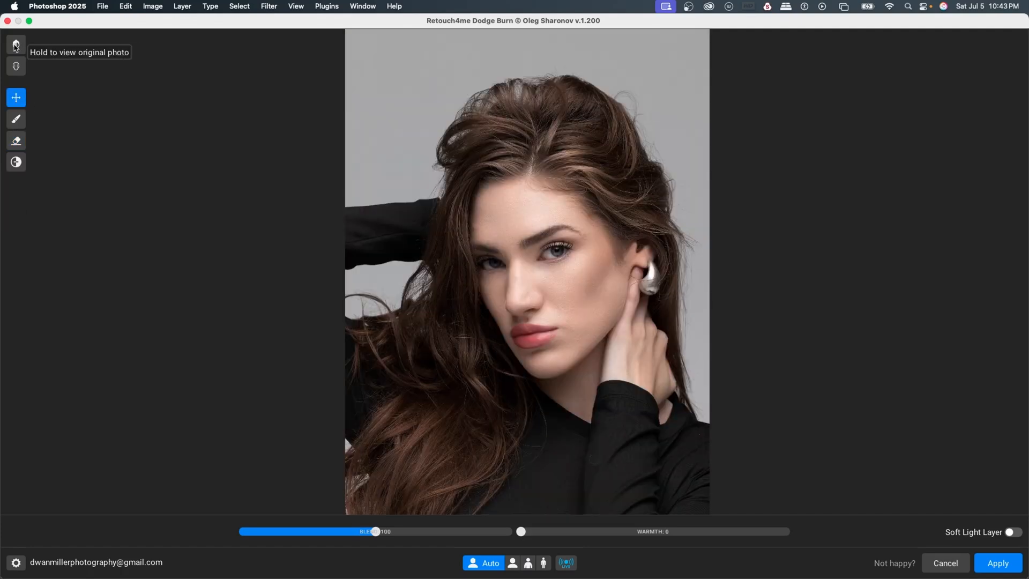
{"action": "left_click", "coordinate": [15, 46]}
{"action": "left_click", "coordinate": [15, 46]}
{"action": "left_click", "coordinate": [16, 46]}
Compare the retouched skin with the original photo repeatedly in a closer view of the face.
{"action": "key", "text": "super+equal"}
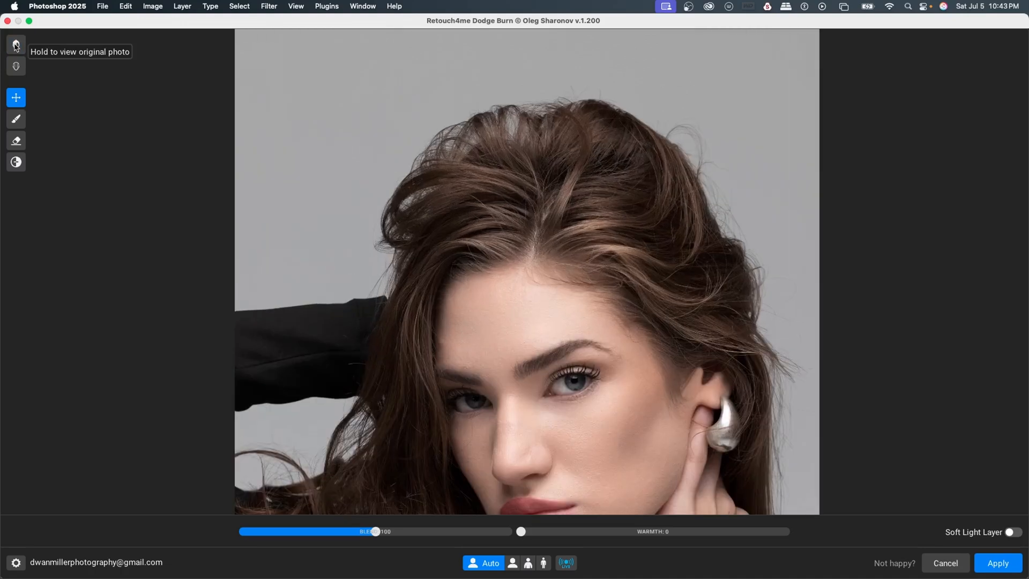
{"action": "key", "text": "super+minus"}
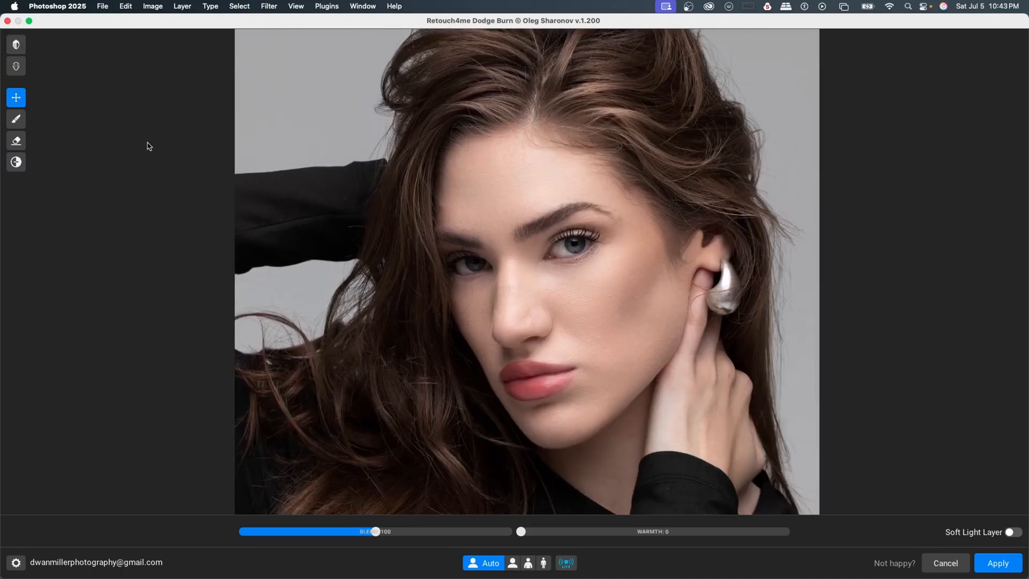
{"action": "left_click", "coordinate": [17, 45]}
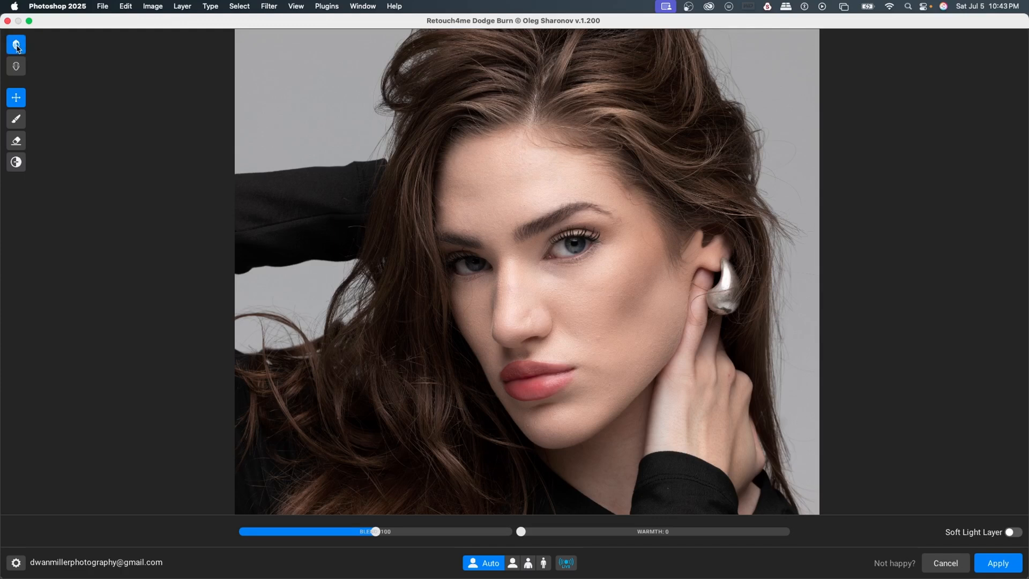
{"action": "left_click", "coordinate": [17, 45]}
{"action": "left_click", "coordinate": [16, 46]}
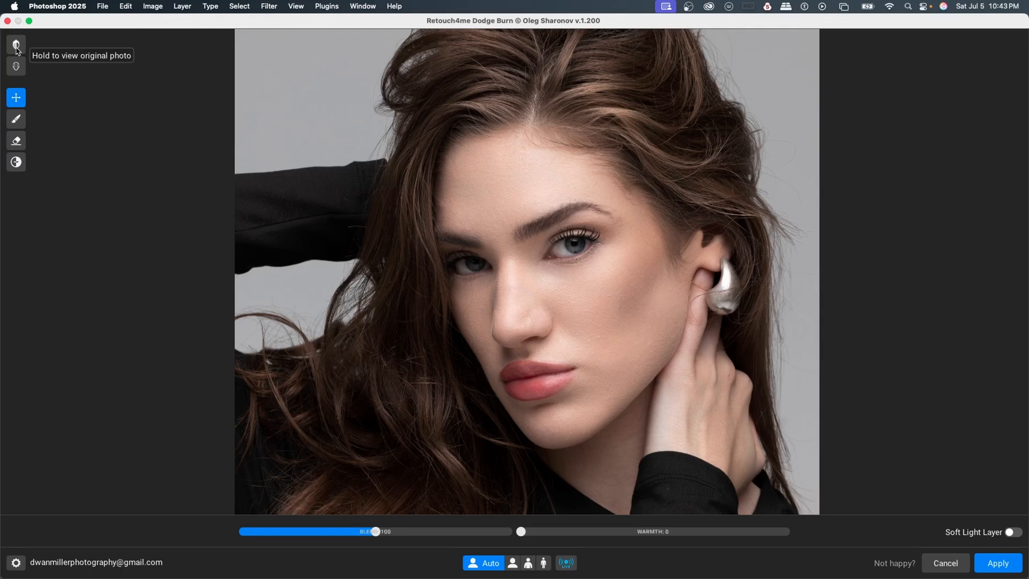
{"action": "left_click", "coordinate": [18, 50]}
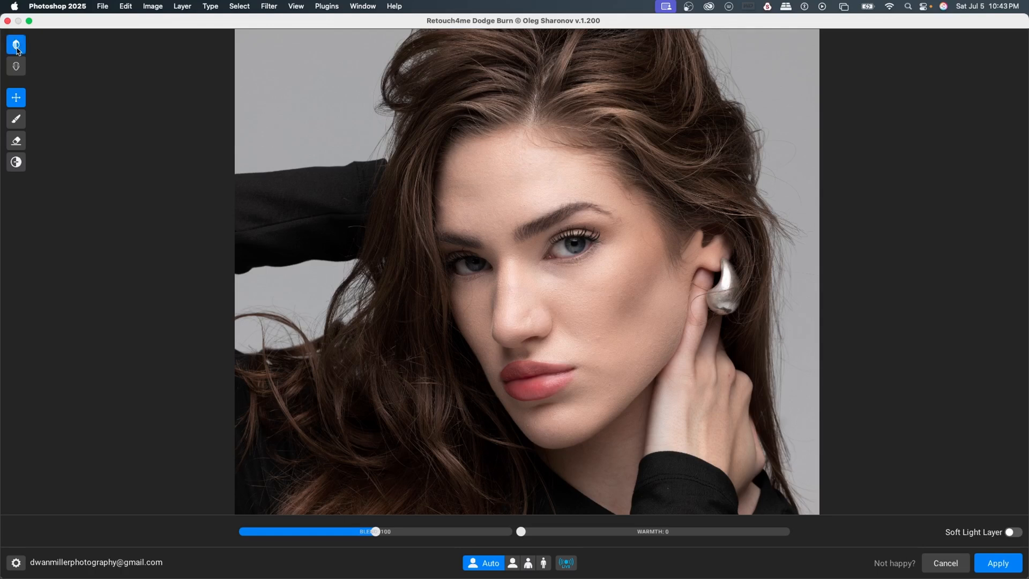
{"action": "left_click", "coordinate": [18, 51]}
{"action": "left_click", "coordinate": [17, 50]}
{"action": "left_click", "coordinate": [18, 50]}
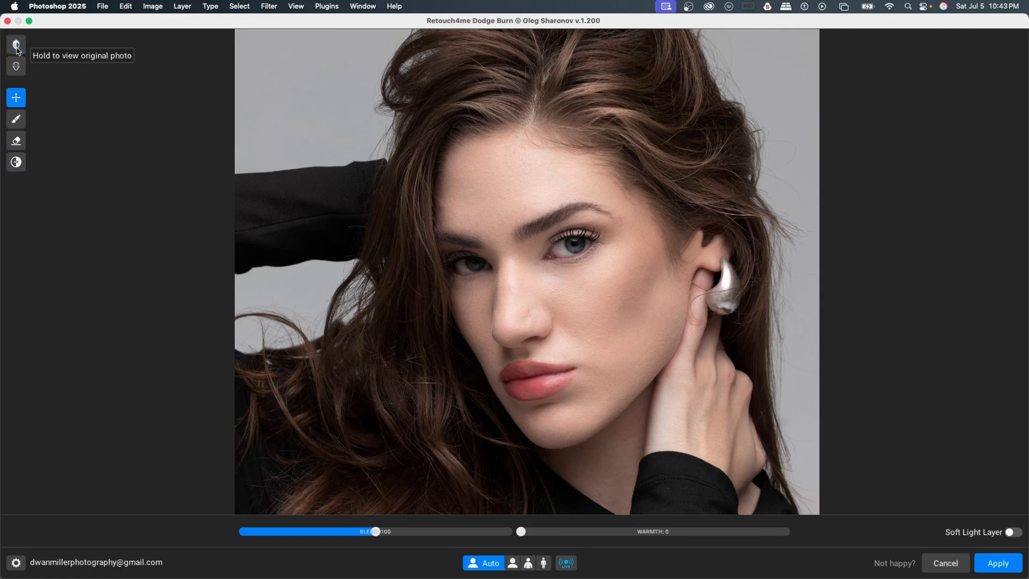
{"action": "left_click", "coordinate": [17, 50]}
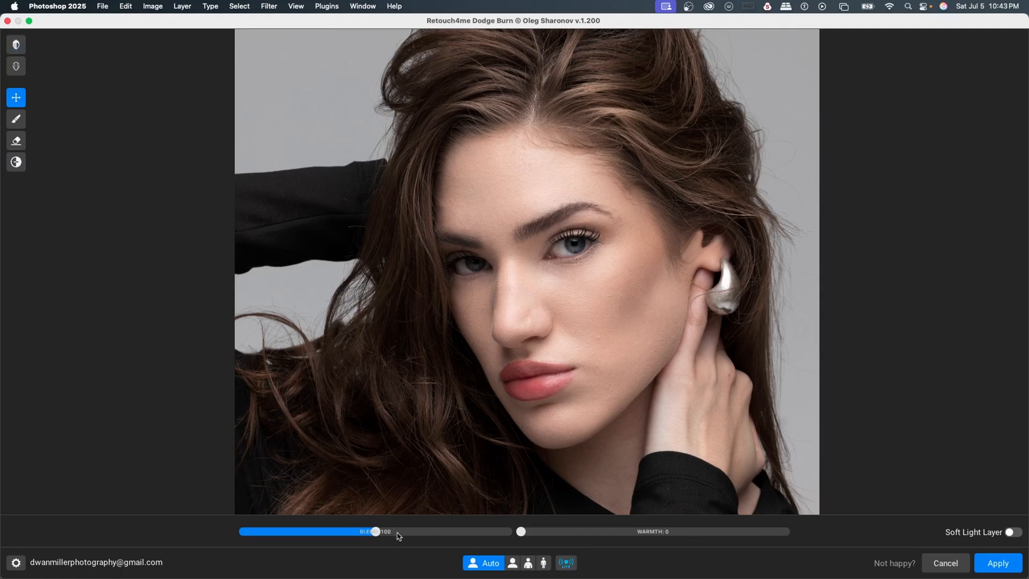
Set the Dodge Burn filter's Warmth to 50, fine-tune its Blend near 100, and apply it to Layer 1.
{"action": "left_click_drag", "start_coordinate": [627, 533], "coordinate": [655, 532]}
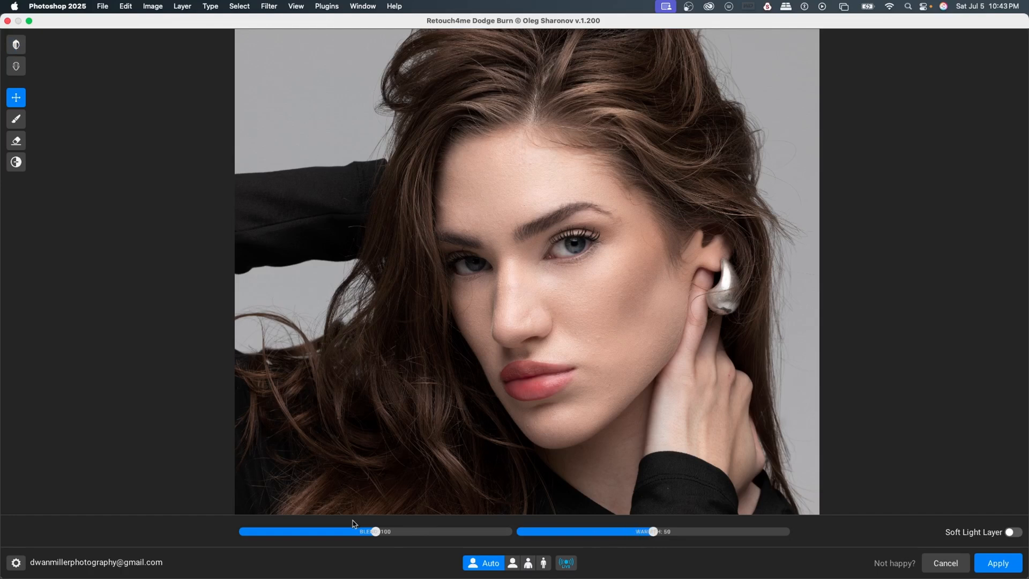
{"action": "mouse_move", "coordinate": [376, 533]}
{"action": "left_mouse_down"}
{"action": "mouse_move", "coordinate": [344, 539]}
{"action": "mouse_move", "coordinate": [373, 534]}
{"action": "left_mouse_up"}
{"action": "left_click", "coordinate": [991, 563]}
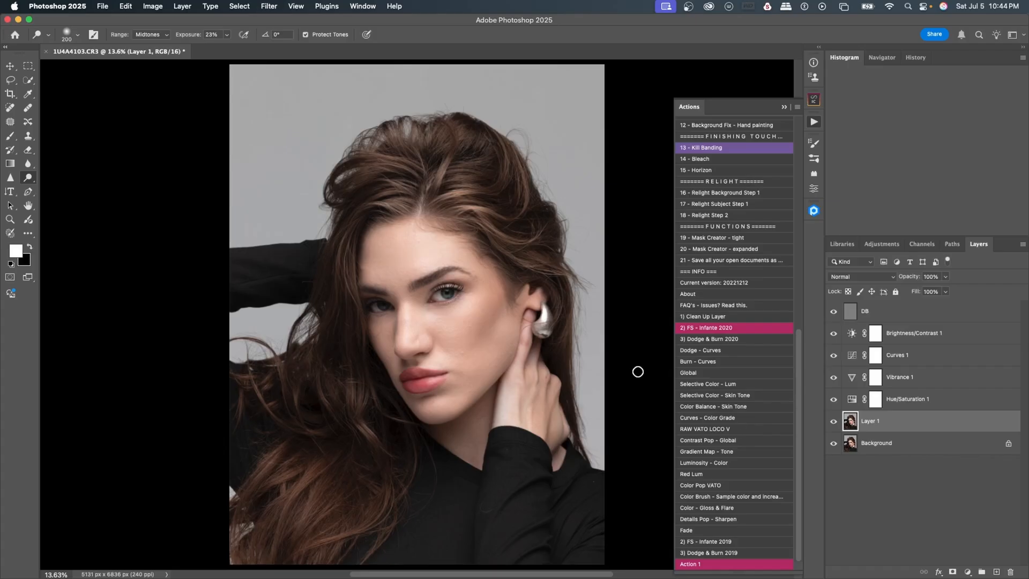
Toggle Layer 1's visibility repeatedly to compare the Dodge Burn retouch with the original portrait.
{"action": "left_click", "coordinate": [834, 423]}
{"action": "left_click", "coordinate": [834, 423]}
{"action": "left_click", "coordinate": [834, 423]}
{"action": "left_click", "coordinate": [834, 423]}
{"action": "left_click", "coordinate": [834, 423]}
Open the Retouch4me Portrait Volumes filter on Layer 1.
{"action": "left_click", "coordinate": [271, 7]}
{"action": "mouse_move", "coordinate": [290, 235]}
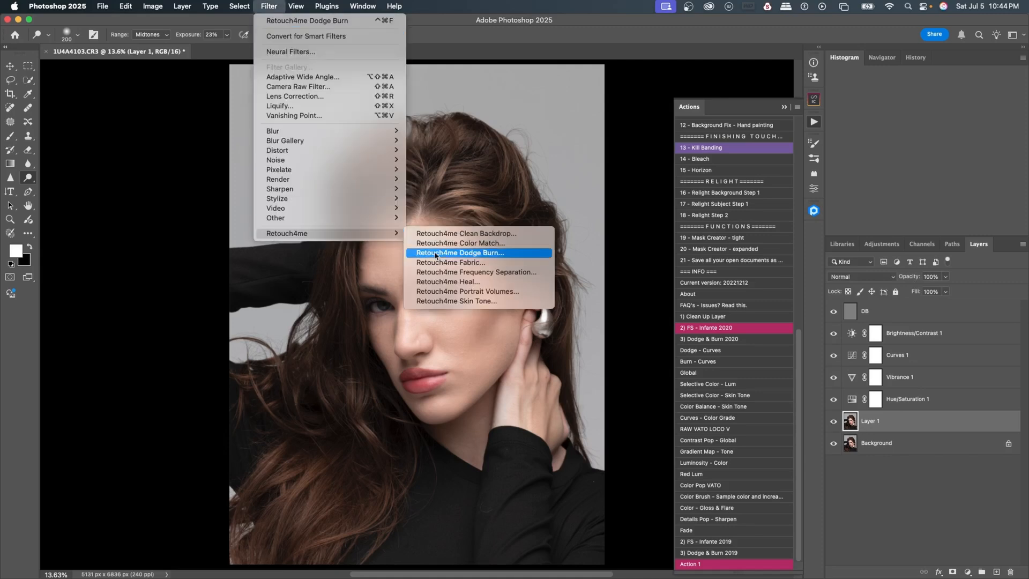
{"action": "left_click", "coordinate": [483, 292]}
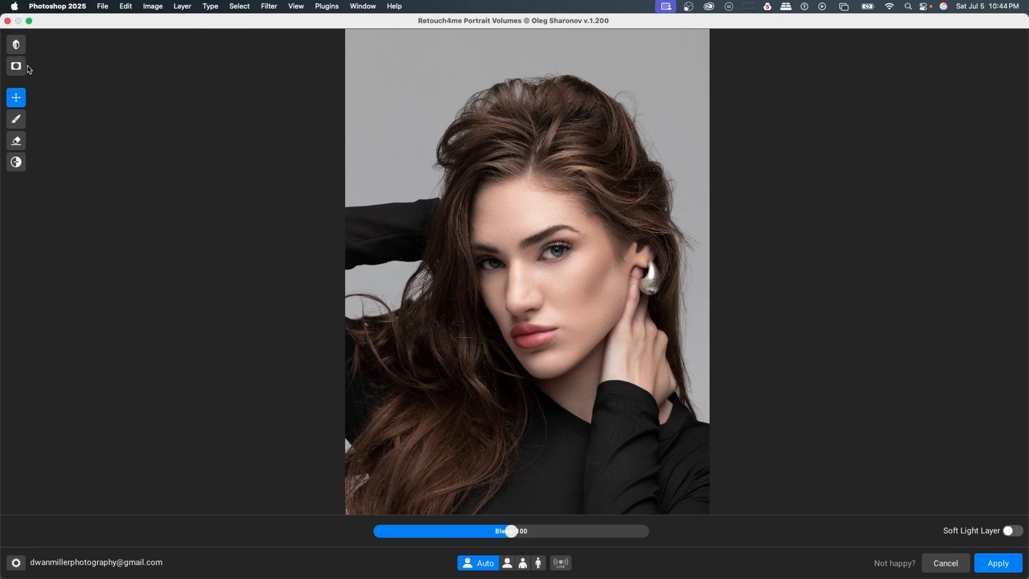
Compare the Portrait Volumes effect with the original photo and set its Blend to 50.
{"action": "left_click", "coordinate": [11, 48]}
{"action": "left_click", "coordinate": [11, 48]}
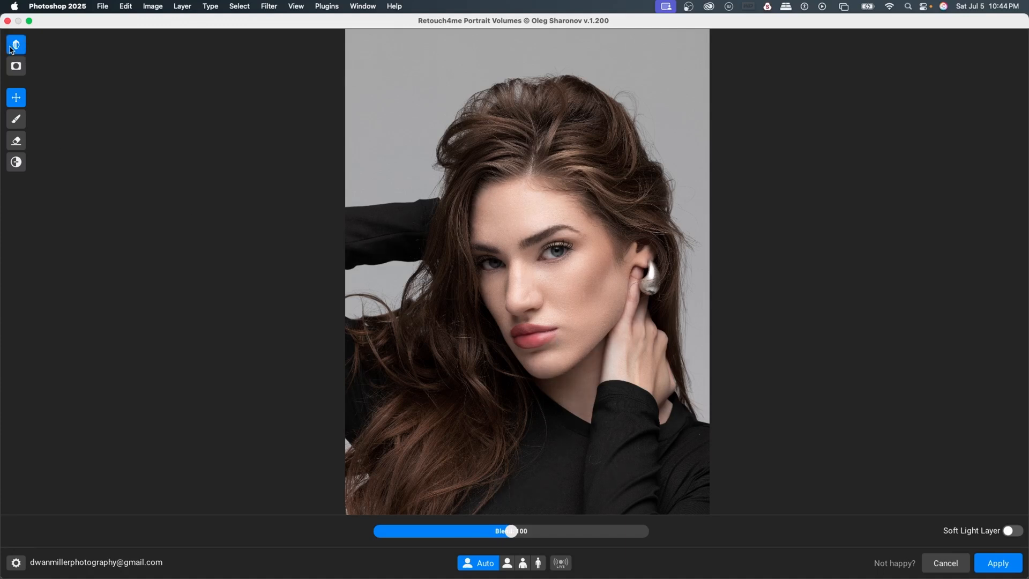
{"action": "left_click", "coordinate": [11, 48]}
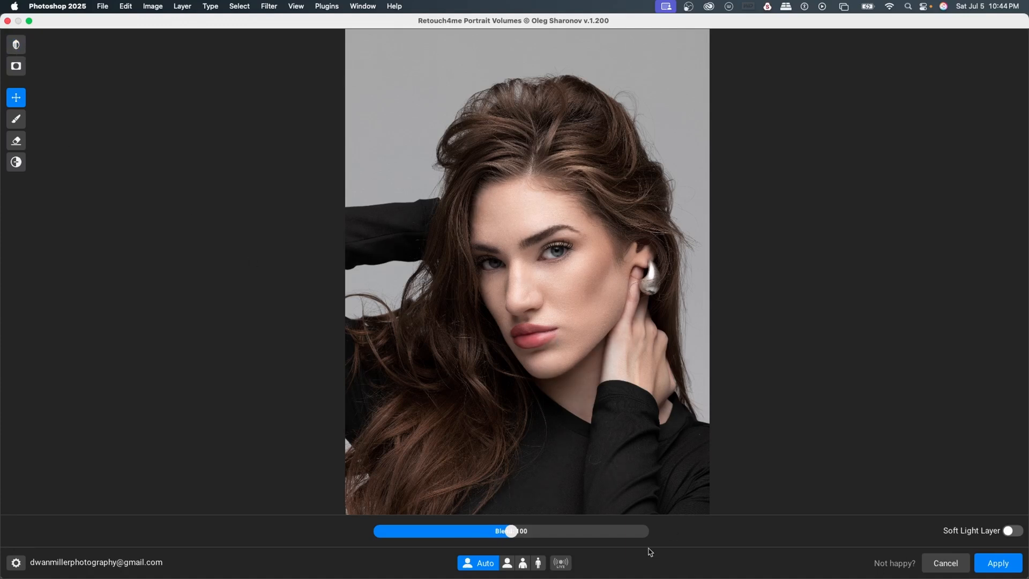
{"action": "left_click_drag", "start_coordinate": [449, 532], "coordinate": [445, 533]}
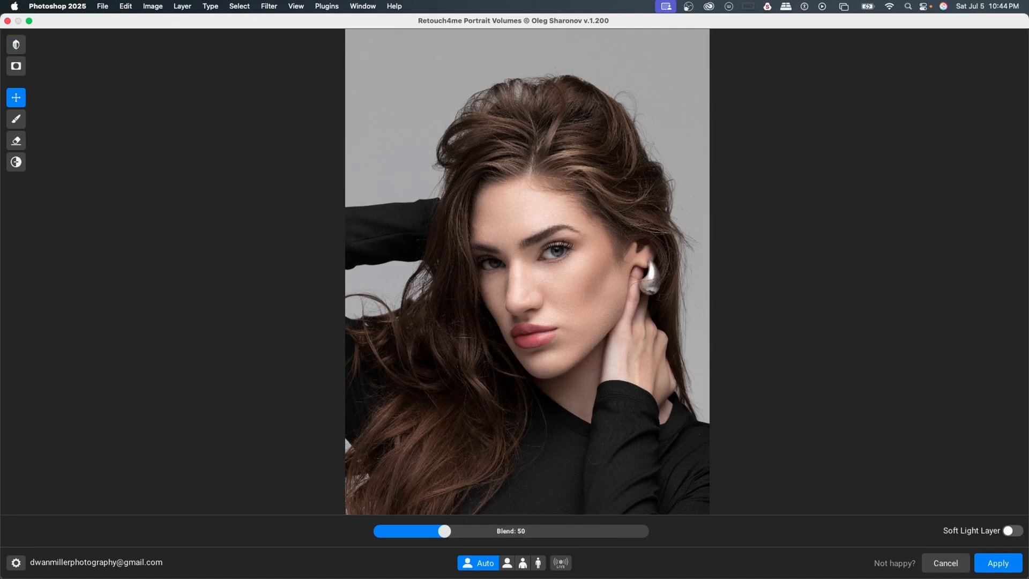
Check the Portrait Volumes effect against the original photo in full and closer views, then apply the filter.
{"action": "left_click", "coordinate": [17, 47]}
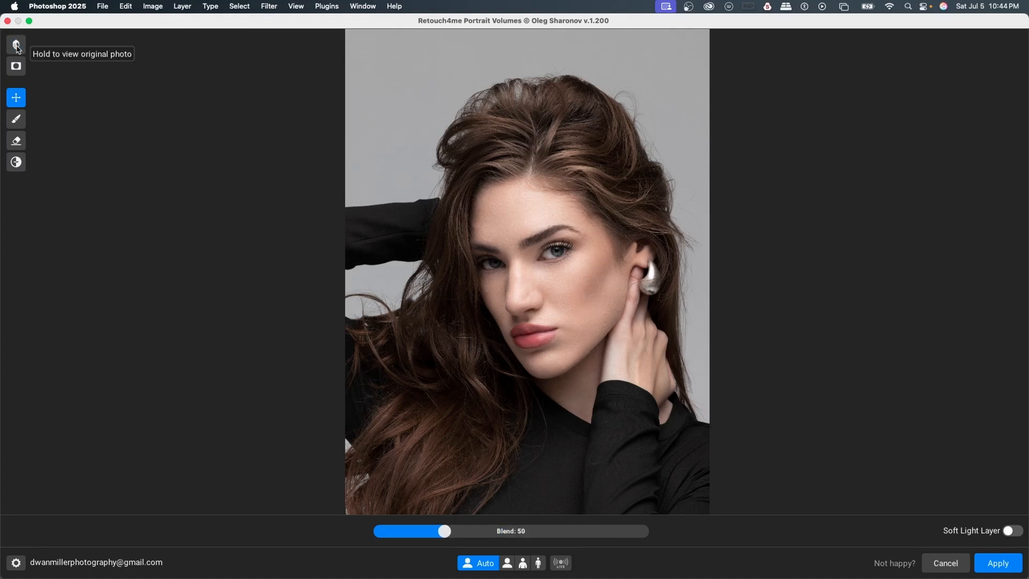
{"action": "left_click", "coordinate": [17, 47]}
{"action": "scroll", "coordinate": [542, 346], "scroll_direction": "up", "scroll_amount": 3}
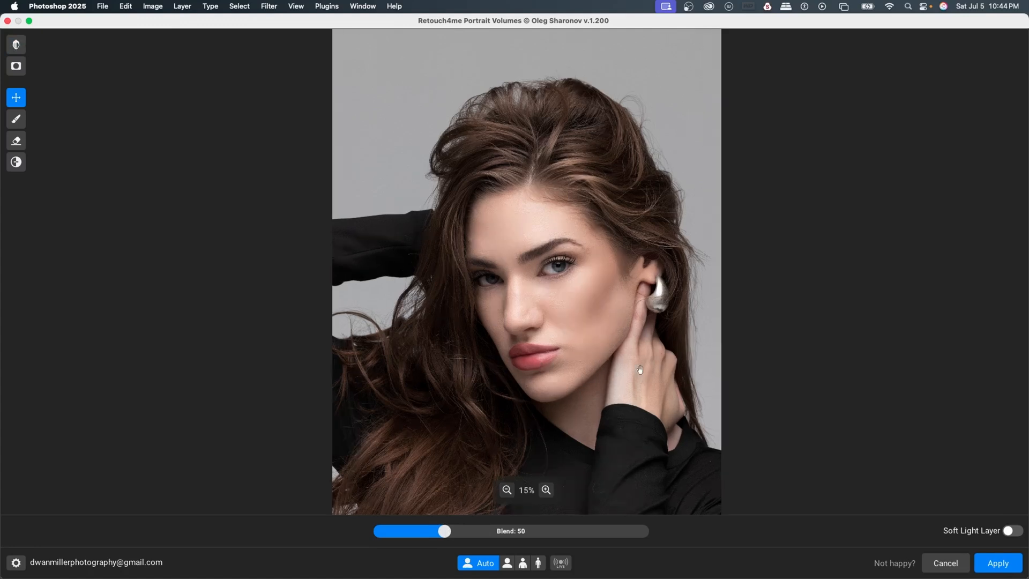
{"action": "left_click", "coordinate": [13, 46]}
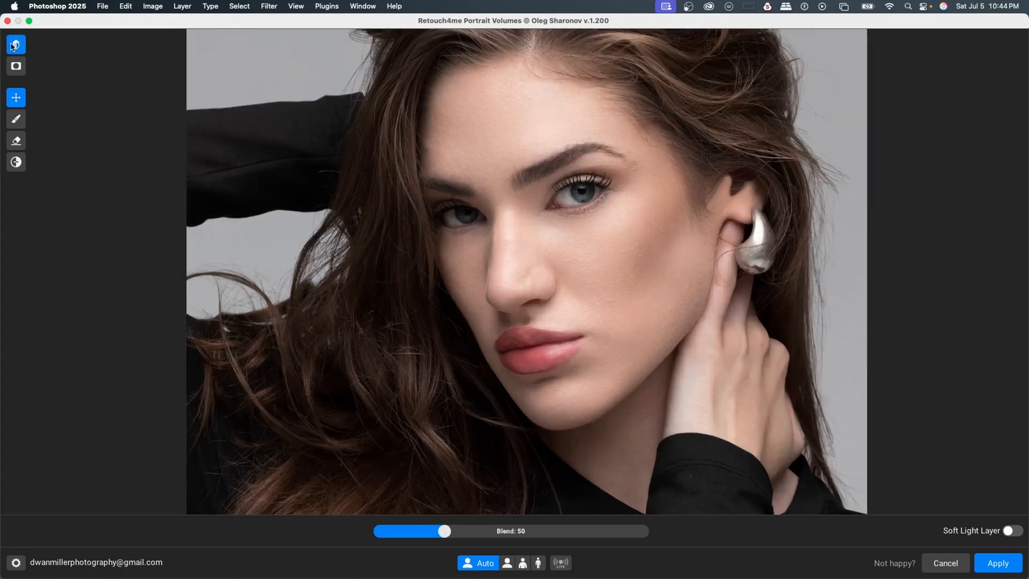
{"action": "left_click", "coordinate": [12, 46]}
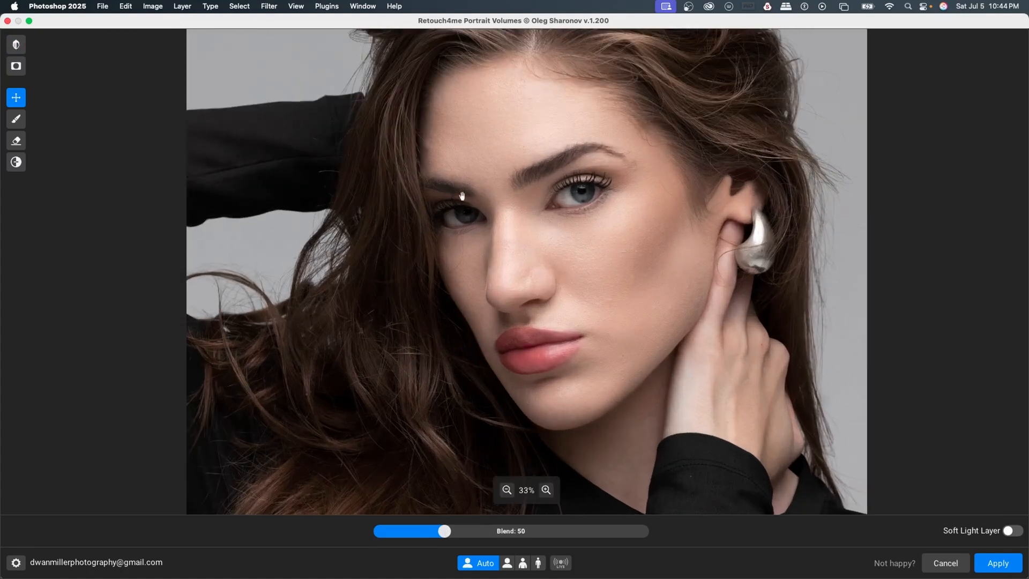
{"action": "left_click", "coordinate": [21, 48]}
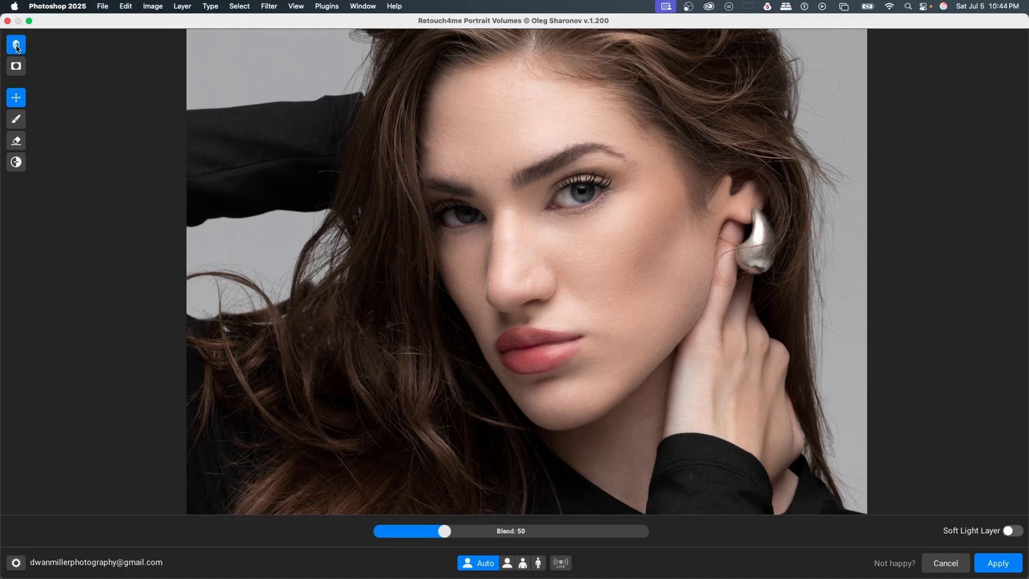
{"action": "left_click", "coordinate": [21, 49]}
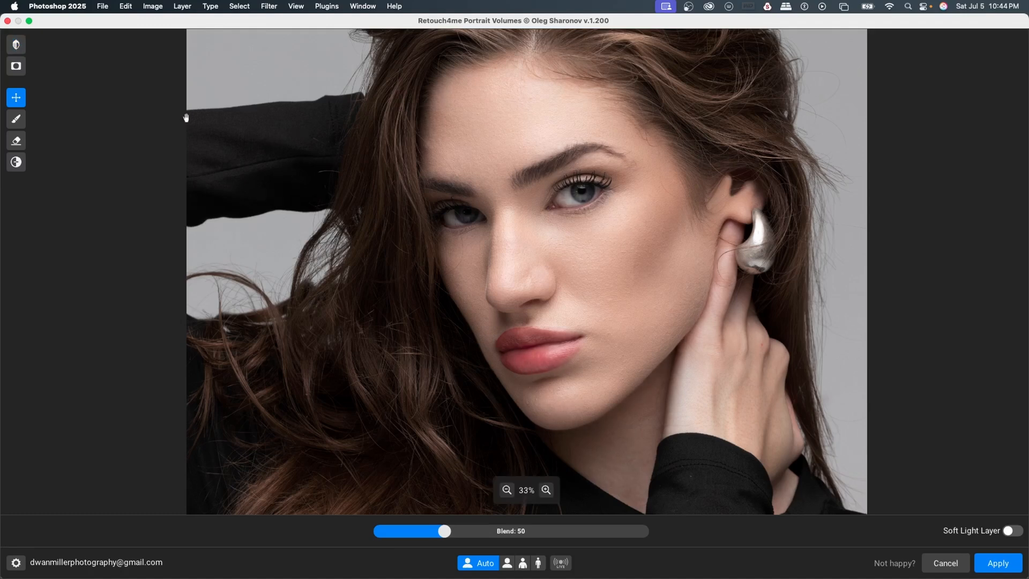
{"action": "left_click", "coordinate": [15, 49]}
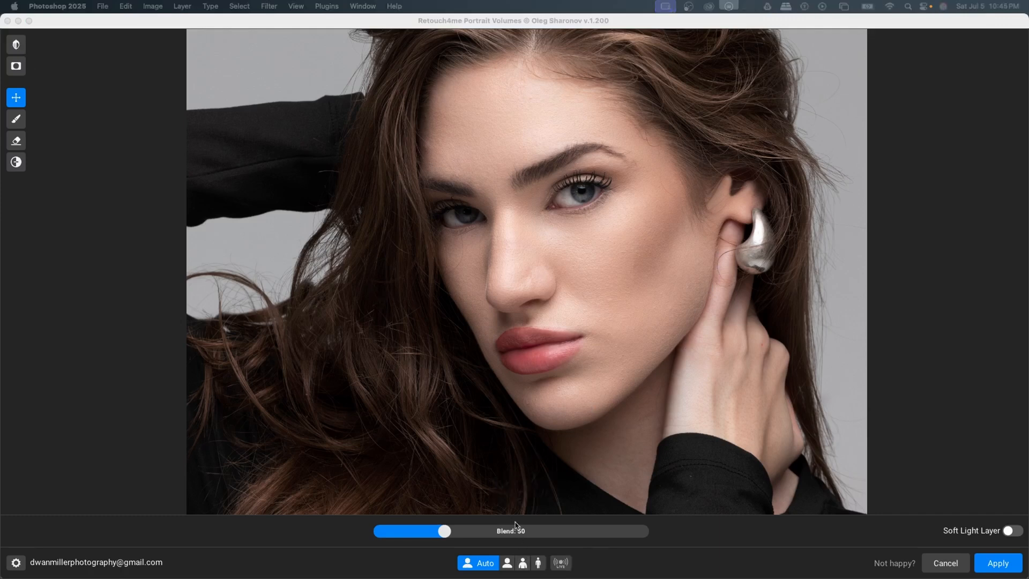
{"action": "left_click", "coordinate": [1001, 567]}
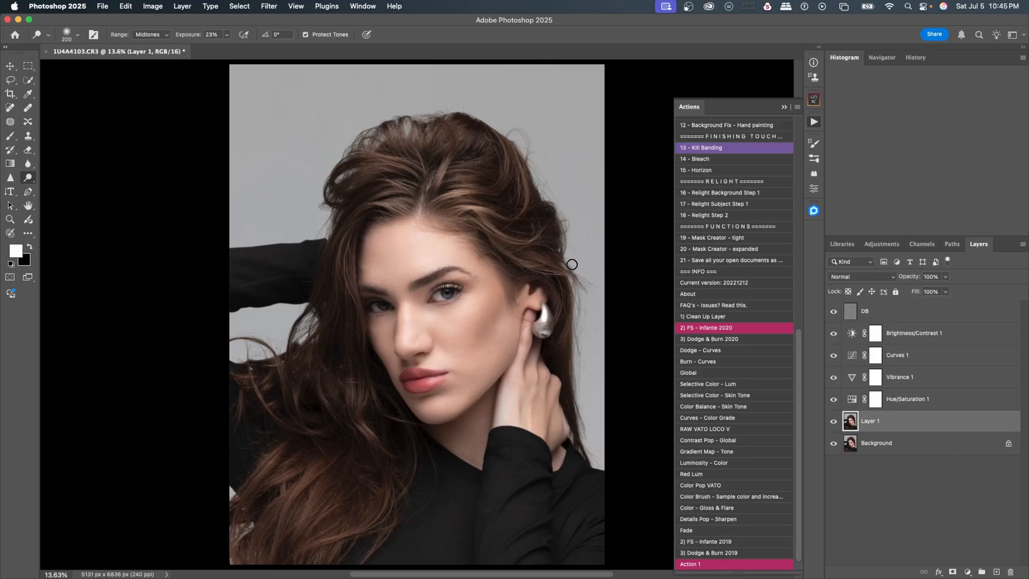
Toggle Layer 1's visibility to compare the combined Dodge Burn and Portrait Volumes retouch with the Background.
{"action": "left_click", "coordinate": [835, 423]}
{"action": "left_click", "coordinate": [835, 423]}
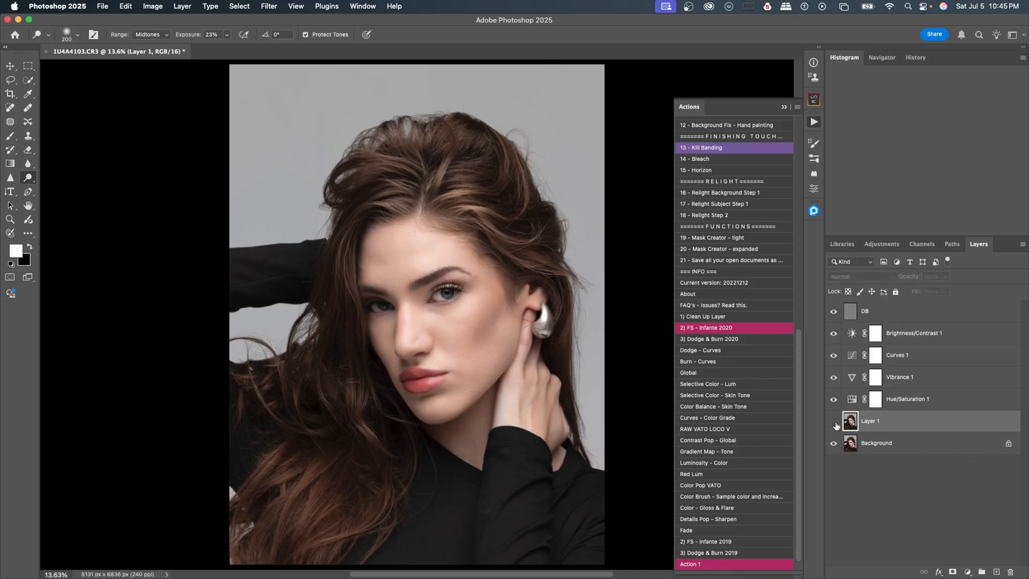
{"action": "left_click", "coordinate": [835, 423]}
{"action": "left_click", "coordinate": [835, 423]}
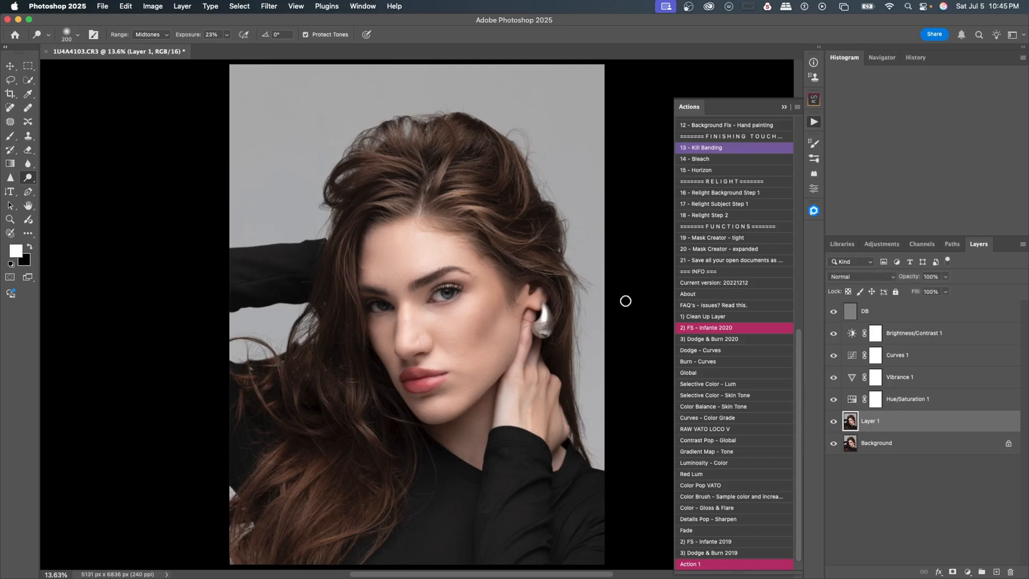
Heal small skin blemishes on the cheek and beside the mouth on Layer 1 with a Healing Brush of about 45 px.
{"action": "key", "text": "super+equal"}
{"action": "key", "text": "super+equal"}
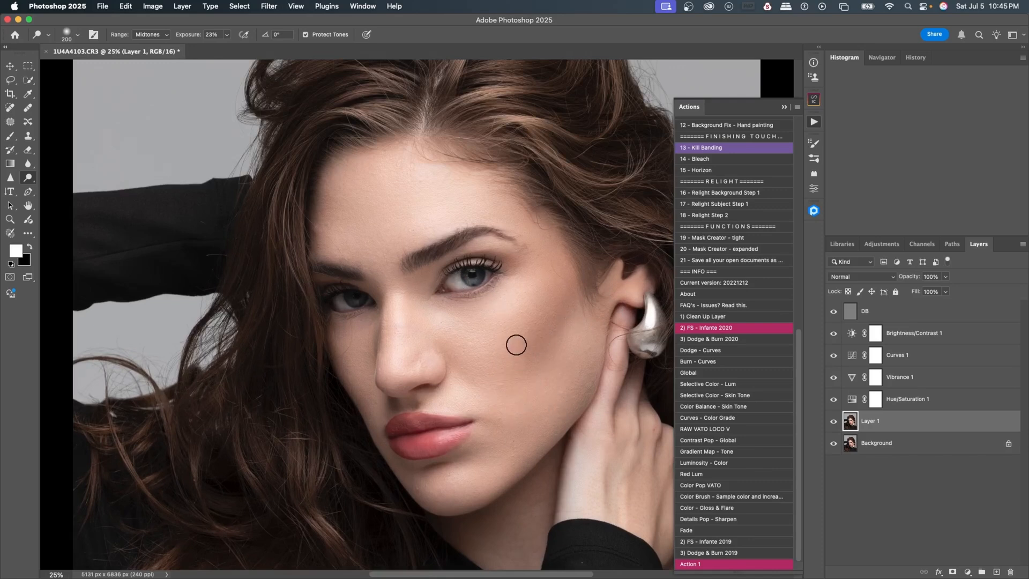
{"action": "key", "text": "super+equal"}
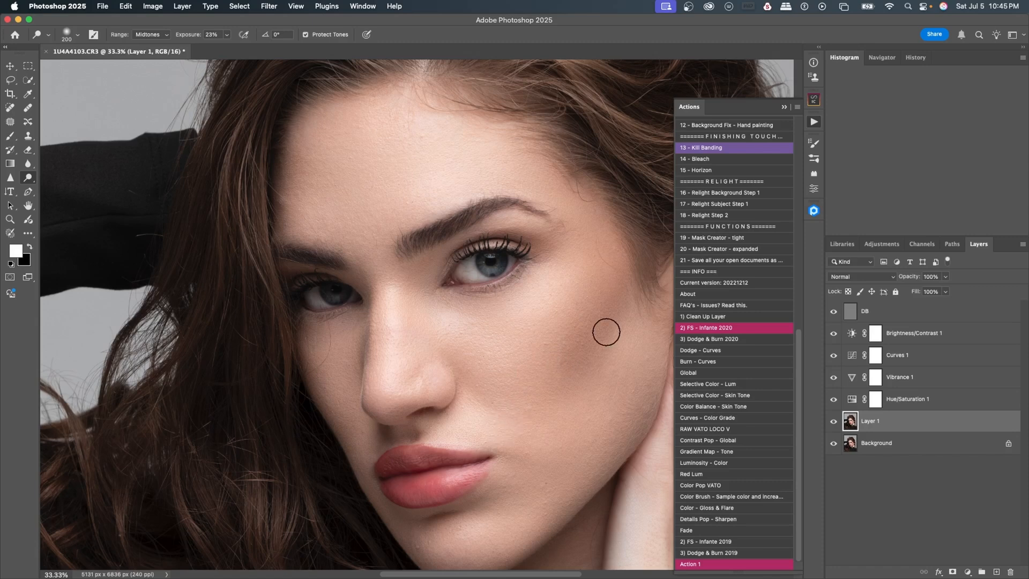
{"action": "key", "text": "super+minus"}
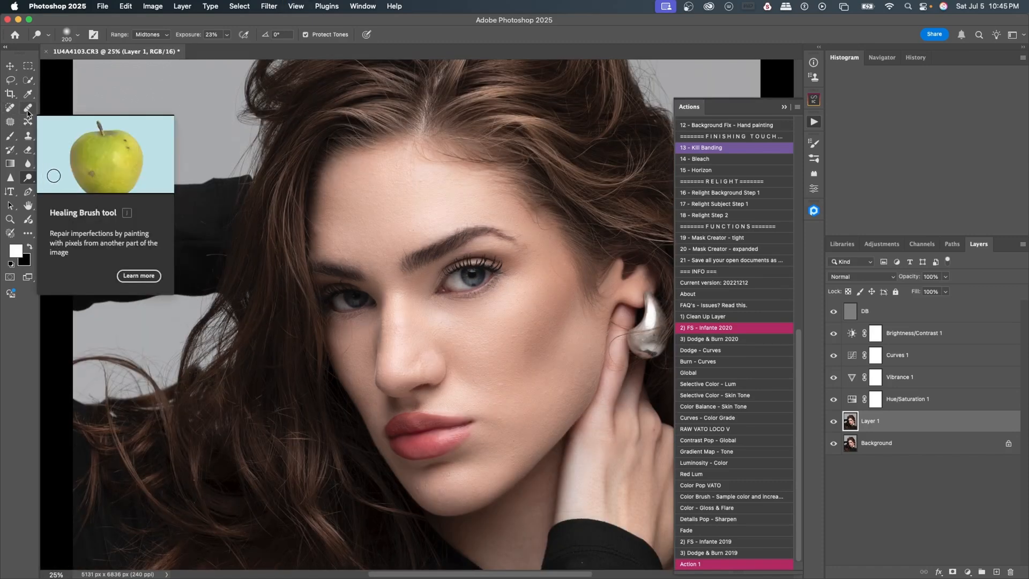
{"action": "left_click", "coordinate": [28, 108]}
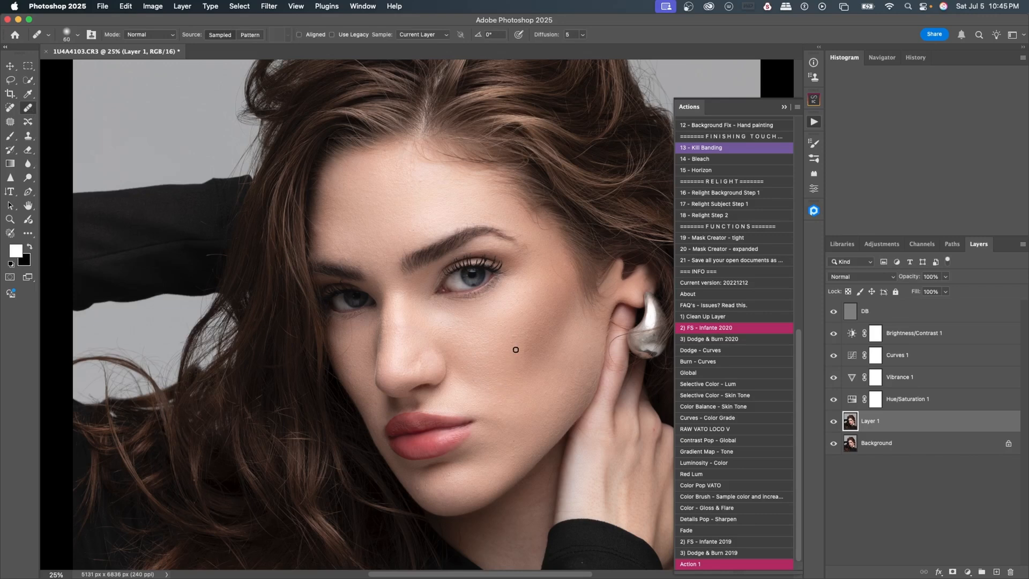
{"action": "key", "text": "bracketright"}
{"action": "key", "text": "bracketright"}
{"action": "key", "text": "bracketright"}
{"action": "key", "text": "bracketright"}
{"action": "key", "text": "bracketright"}
{"action": "key", "text": "bracketright"}
{"action": "key", "text": "bracketright"}
{"action": "key", "text": "bracketleft"}
{"action": "key", "text": "bracketleft"}
{"action": "key", "text": "bracketleft"}
{"action": "key", "text": "bracketleft"}
{"action": "key", "text": "bracketleft"}
{"action": "key", "text": "bracketleft"}
{"action": "key", "text": "bracketleft"}
{"action": "key", "text": "super+equal"}
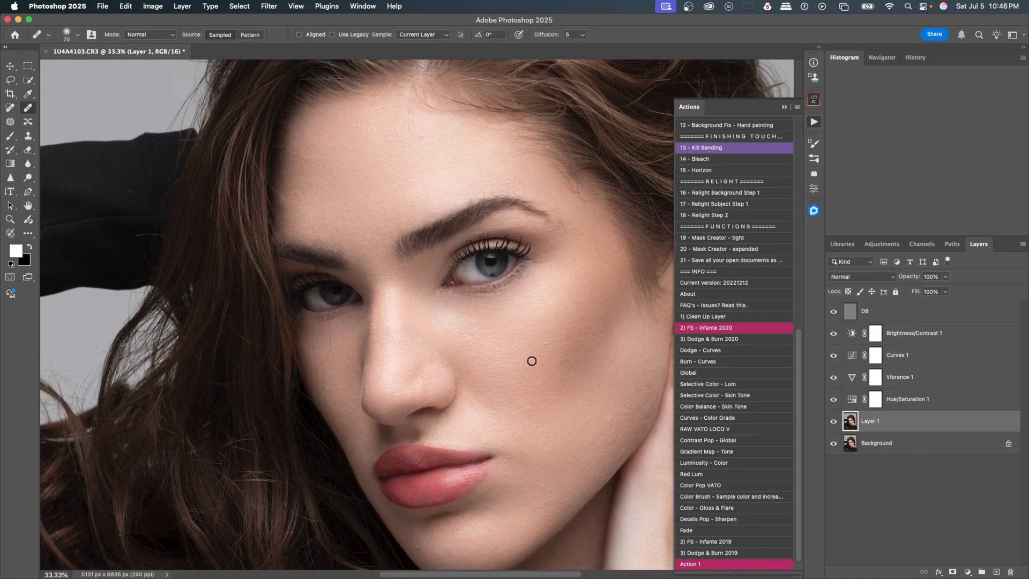
{"action": "key", "text": "bracketleft"}
{"action": "key", "text": "bracketleft"}
{"action": "left_click_drag", "start_coordinate": [565, 362], "coordinate": [559, 365]}
{"action": "left_click", "coordinate": [538, 444], "text": "alt"}
{"action": "left_click", "coordinate": [526, 456]}
Toggle Layer 1's visibility to compare the healed skin with the original, ending with the whole portrait in view.
{"action": "left_click", "coordinate": [835, 423]}
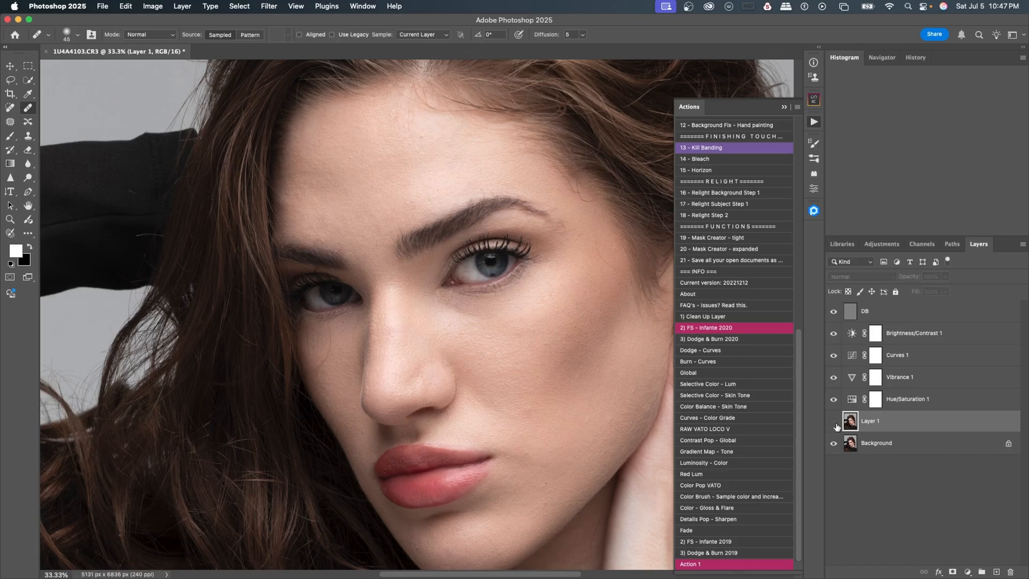
{"action": "left_click", "coordinate": [835, 422]}
{"action": "left_click", "coordinate": [834, 422]}
{"action": "left_click", "coordinate": [835, 423]}
{"action": "left_click", "coordinate": [834, 422]}
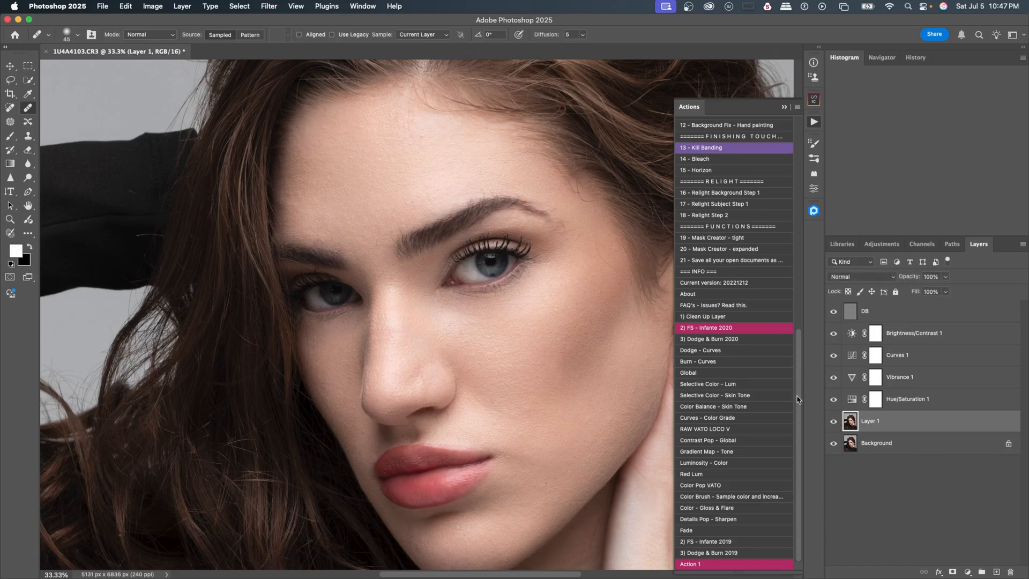
{"action": "key", "text": "super+0"}
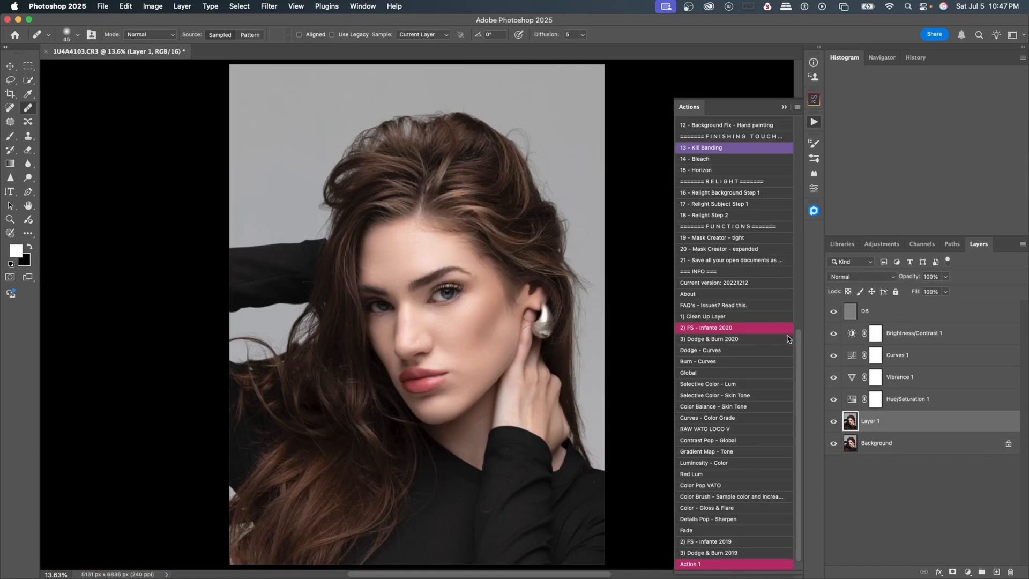
Select the DB layer and set up the Dodge tool with a 150 px brush.
{"action": "left_click", "coordinate": [850, 316]}
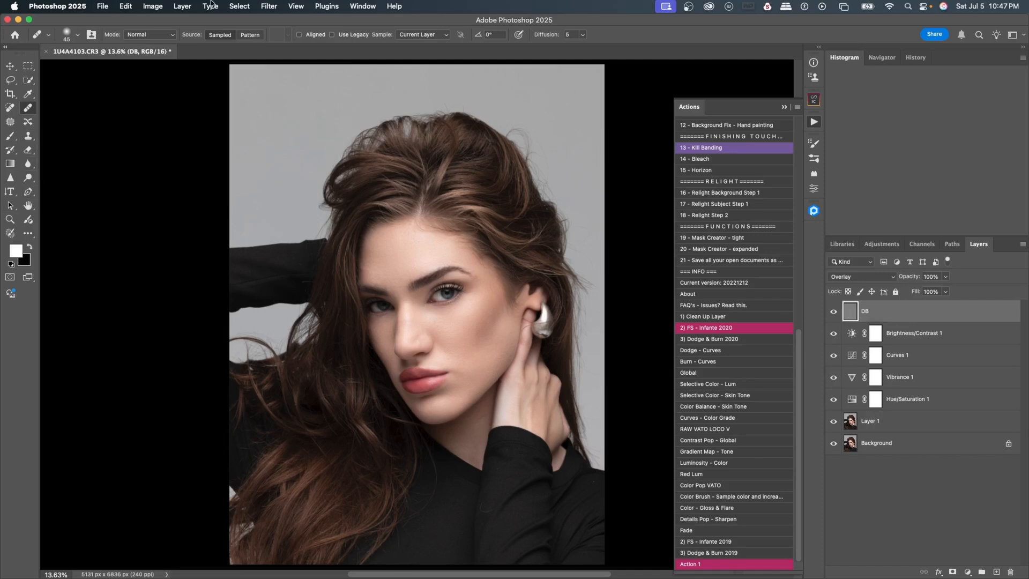
{"action": "left_click", "coordinate": [29, 179]}
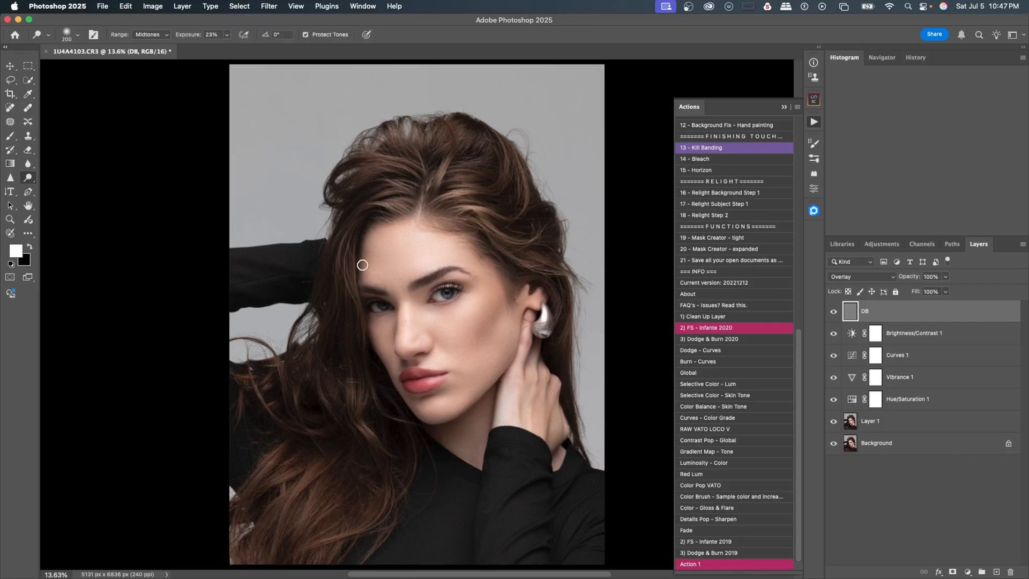
{"action": "key", "text": "bracketleft"}
Try dodging the hair highlights above the forehead on the DB layer at 90% exposure.
{"action": "left_click", "coordinate": [227, 35]}
{"action": "left_click_drag", "start_coordinate": [229, 49], "coordinate": [261, 49]}
{"action": "mouse_move", "coordinate": [436, 200]}
{"action": "left_mouse_down"}
{"action": "mouse_move", "coordinate": [460, 192]}
{"action": "mouse_move", "coordinate": [442, 186]}
{"action": "mouse_move", "coordinate": [508, 214]}
{"action": "left_mouse_up"}
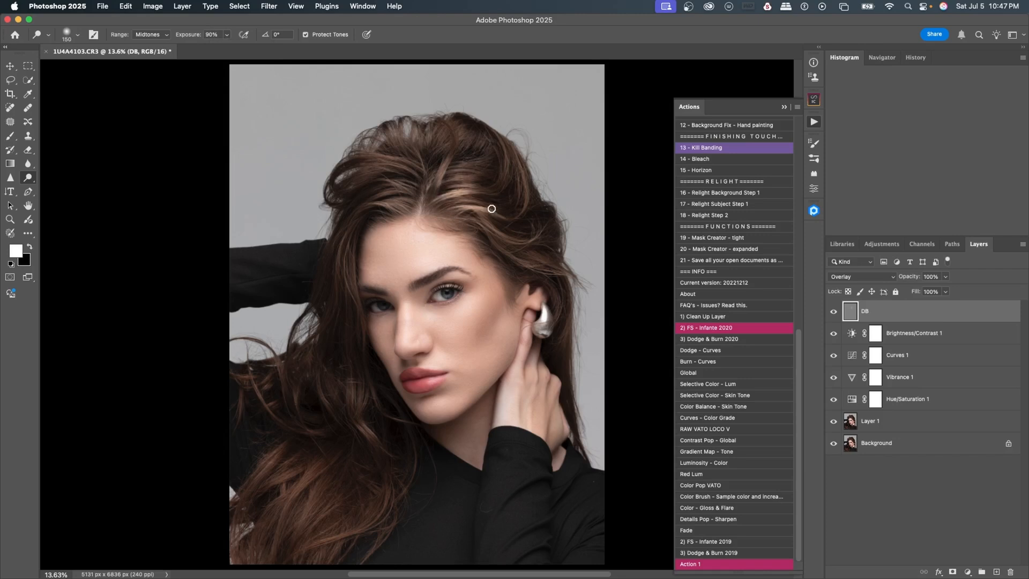
Dodge the iris on the DB layer at 30% exposure with a brush of about 80 px.
{"action": "left_click", "coordinate": [227, 36]}
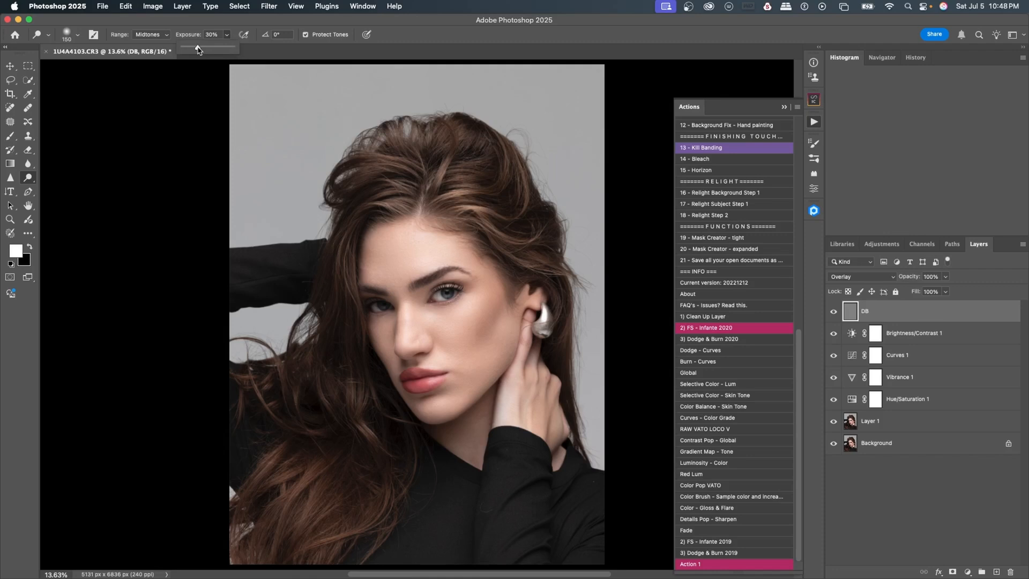
{"action": "key", "text": "super+equal"}
{"action": "key", "text": "super+equal"}
{"action": "key", "text": "super+equal"}
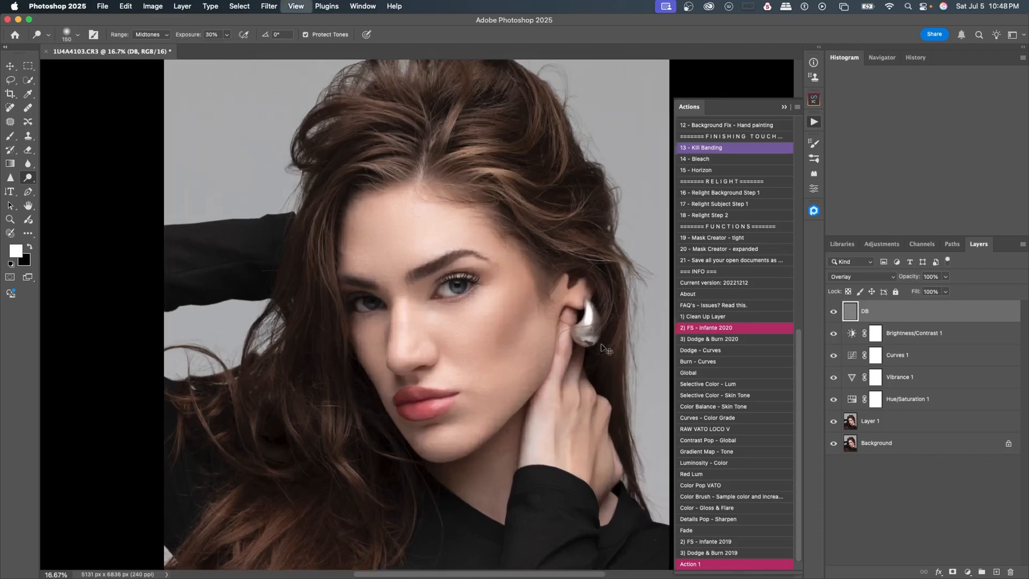
{"action": "key", "text": "bracketleft"}
{"action": "key", "text": "bracketleft"}
{"action": "key", "text": "bracketleft"}
{"action": "key", "text": "bracketleft"}
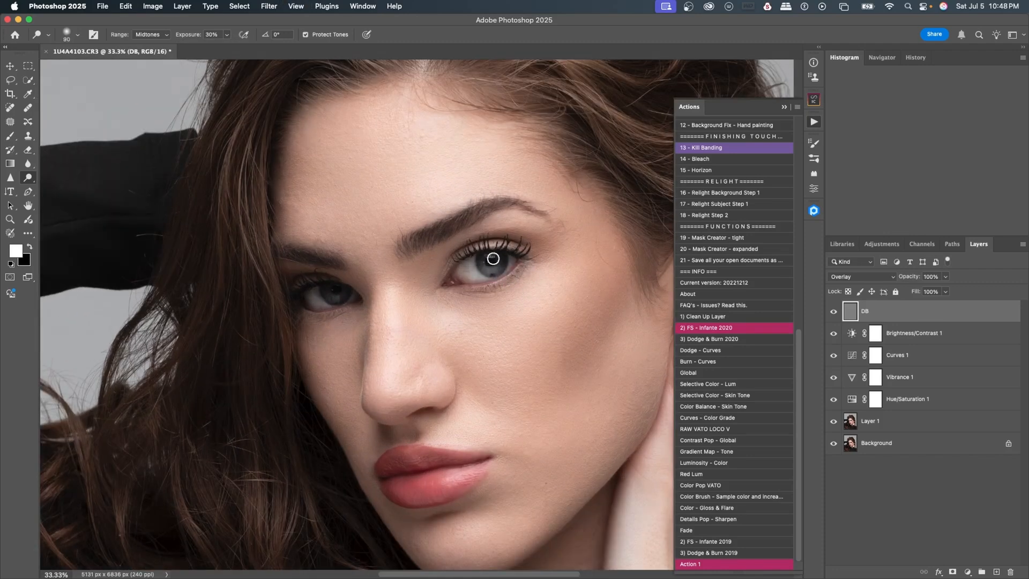
{"action": "mouse_move", "coordinate": [489, 270]}
{"action": "left_mouse_down"}
{"action": "mouse_move", "coordinate": [500, 265]}
{"action": "mouse_move", "coordinate": [486, 265]}
{"action": "left_mouse_up"}
{"action": "key", "text": "super+0"}
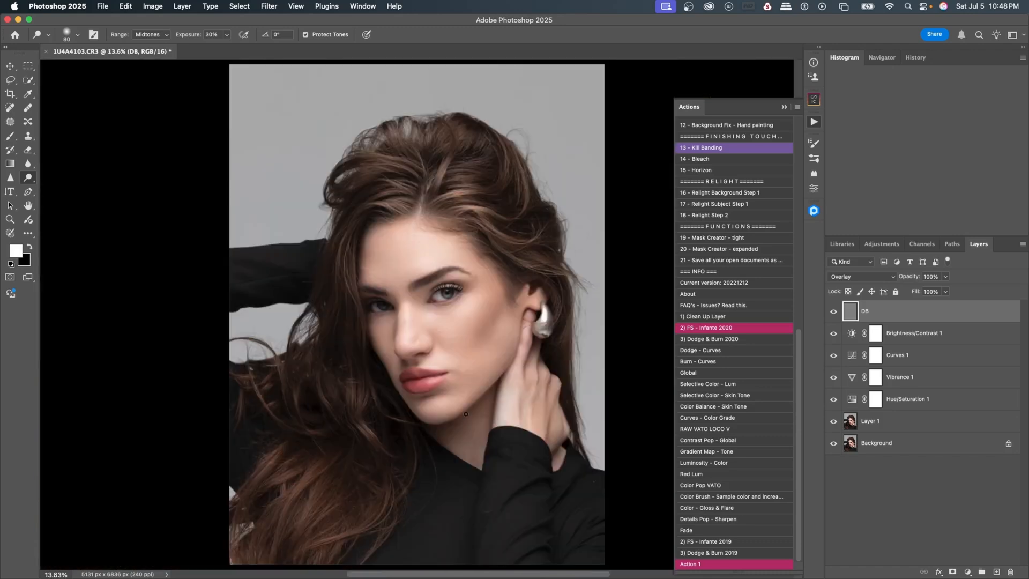
Toggle the DB layer's visibility and inspect the portrait to judge the dodged eyes.
{"action": "left_click", "coordinate": [833, 313]}
{"action": "left_click", "coordinate": [832, 314]}
{"action": "key", "text": "super+equal"}
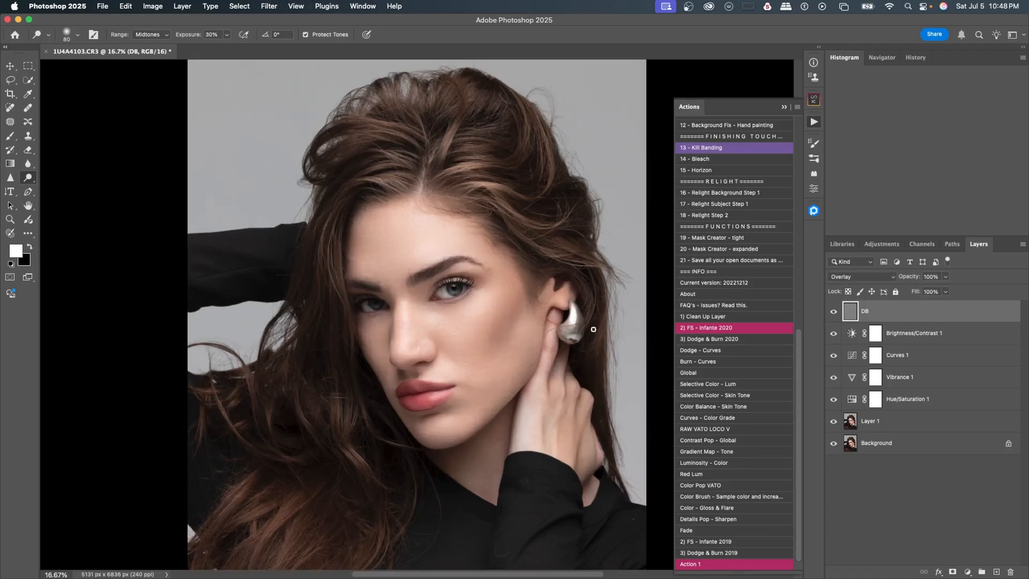
{"action": "key", "text": "super+0"}
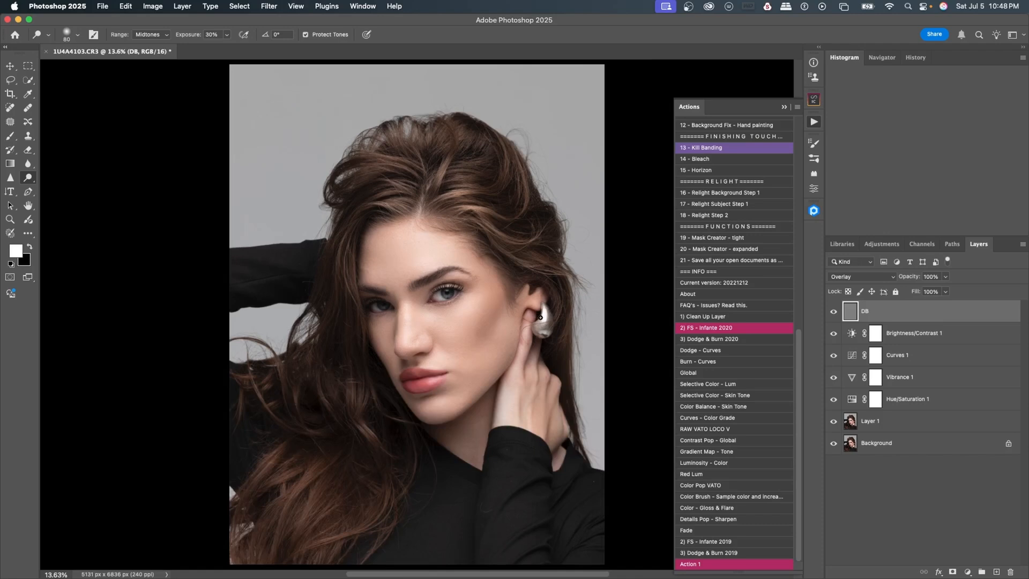
Dodge the earring on the DB layer and enlarge the Dodge brush to 400 px.
{"action": "left_click_drag", "start_coordinate": [548, 316], "coordinate": [545, 331]}
{"action": "key", "text": "bracketright"}
{"action": "key", "text": "bracketright"}
{"action": "key", "text": "bracketright"}
{"action": "key", "text": "bracketright"}
{"action": "key", "text": "bracketright"}
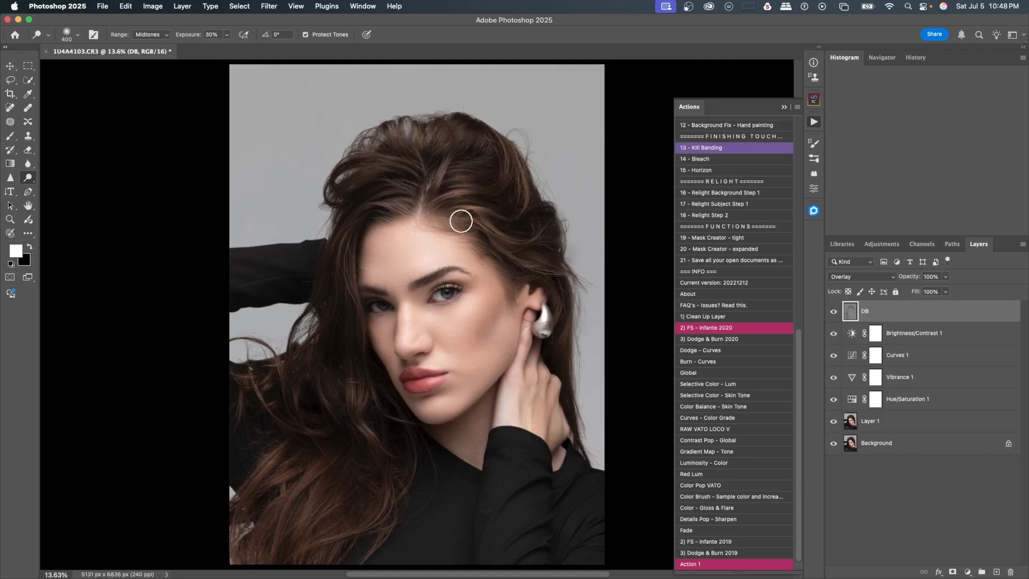
Dodge the hair beside the forehead on the DB layer with a 400 px brush and toggle the layer to compare.
{"action": "mouse_move", "coordinate": [465, 214]}
{"action": "left_mouse_down"}
{"action": "mouse_move", "coordinate": [470, 201]}
{"action": "mouse_move", "coordinate": [520, 232]}
{"action": "left_mouse_up"}
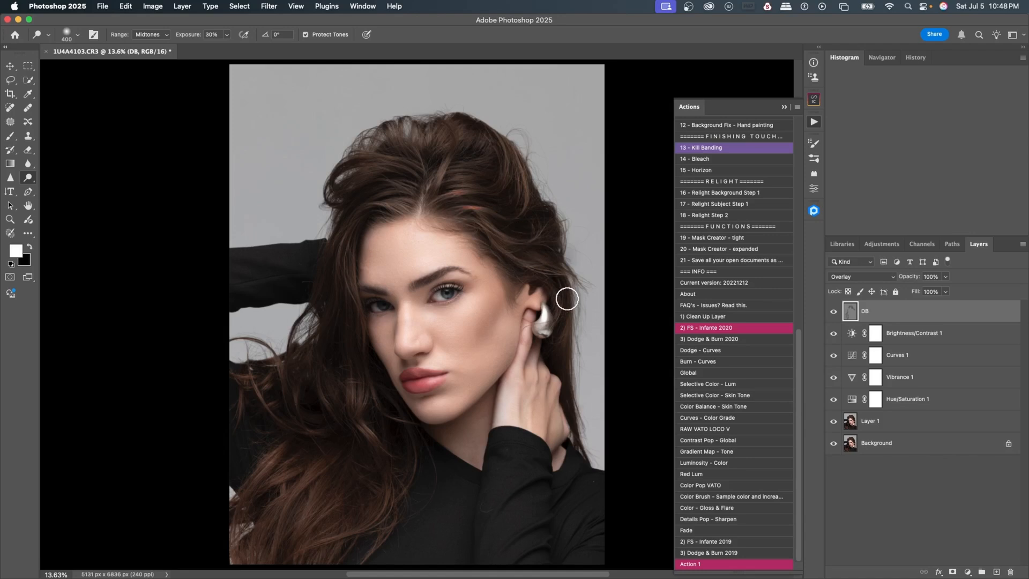
{"action": "left_click", "coordinate": [834, 313]}
{"action": "left_click", "coordinate": [835, 313]}
{"action": "left_click", "coordinate": [835, 313]}
{"action": "left_click", "coordinate": [834, 313]}
{"action": "left_click", "coordinate": [835, 313]}
{"action": "left_click", "coordinate": [835, 313]}
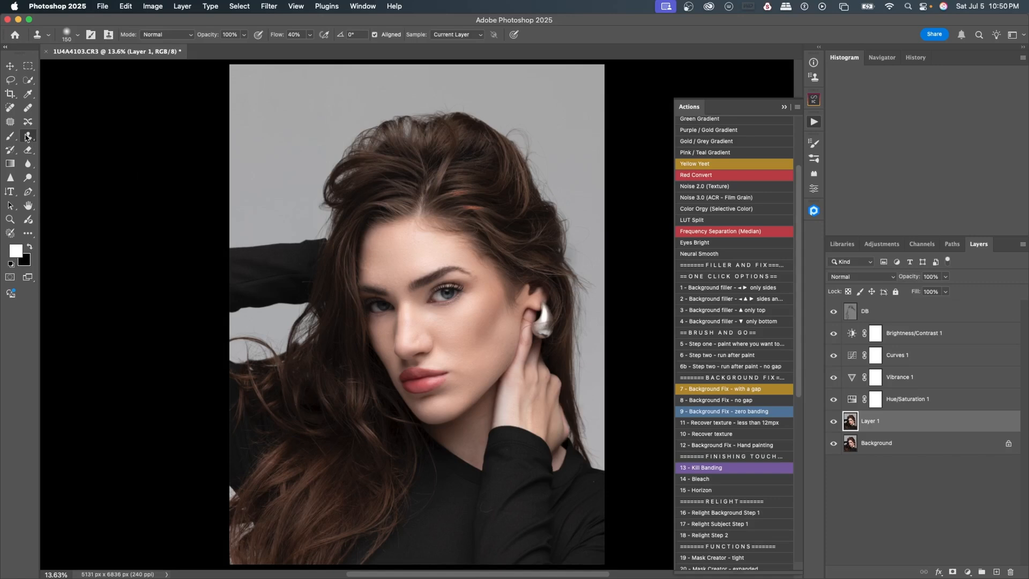
Clone background from Layer 1 over the flyaway hairs above the crown and along the upper side of the head.
{"action": "left_click", "coordinate": [78, 37]}
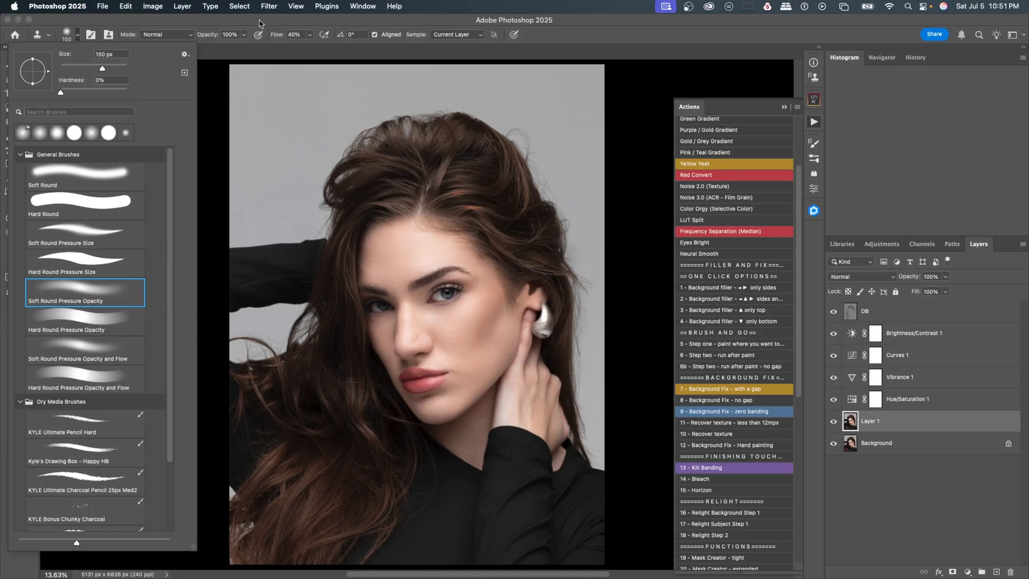
{"action": "left_click", "coordinate": [259, 22]}
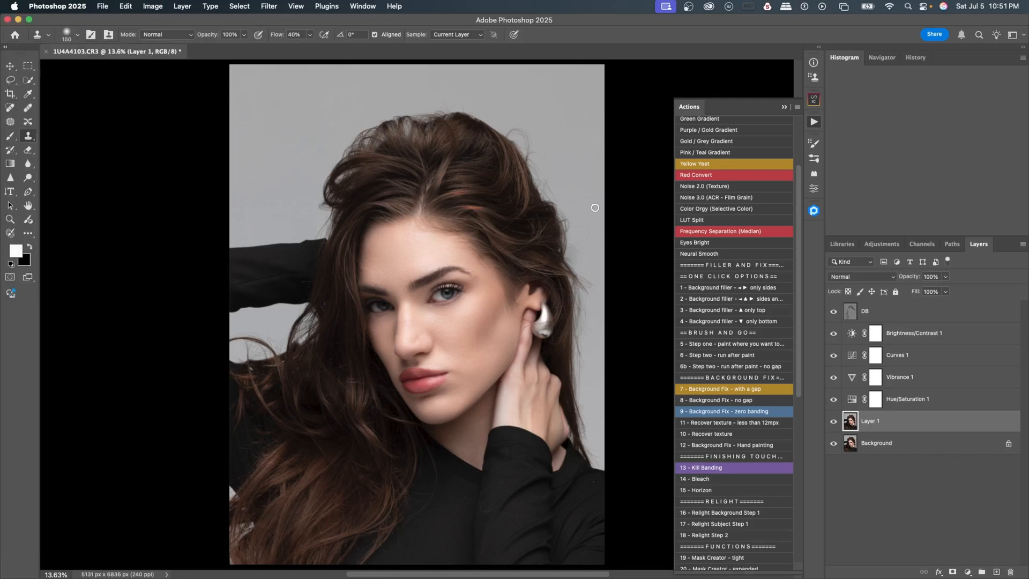
{"action": "key", "text": "super+equal"}
{"action": "key", "text": "super+equal"}
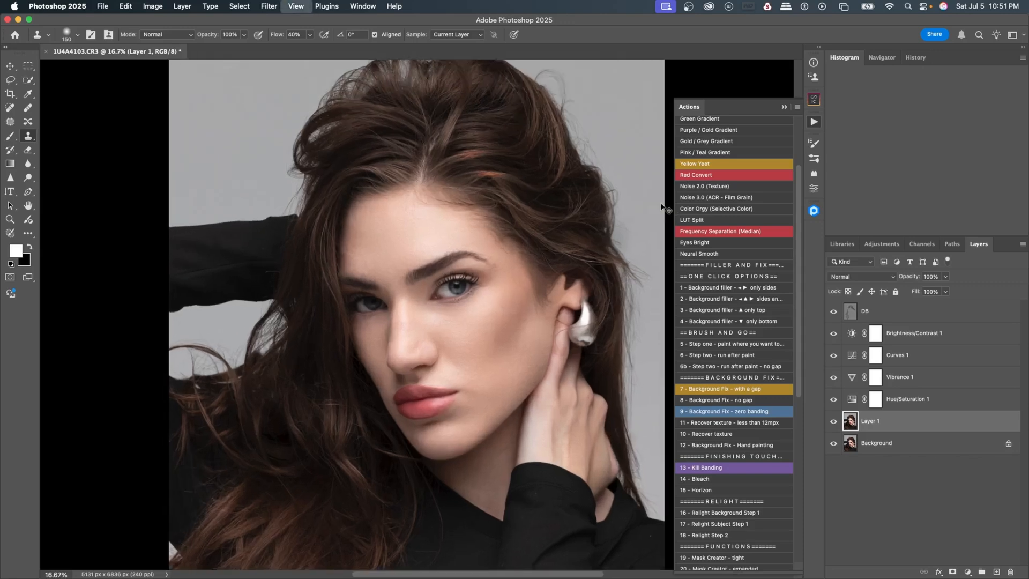
{"action": "left_click", "coordinate": [784, 107]}
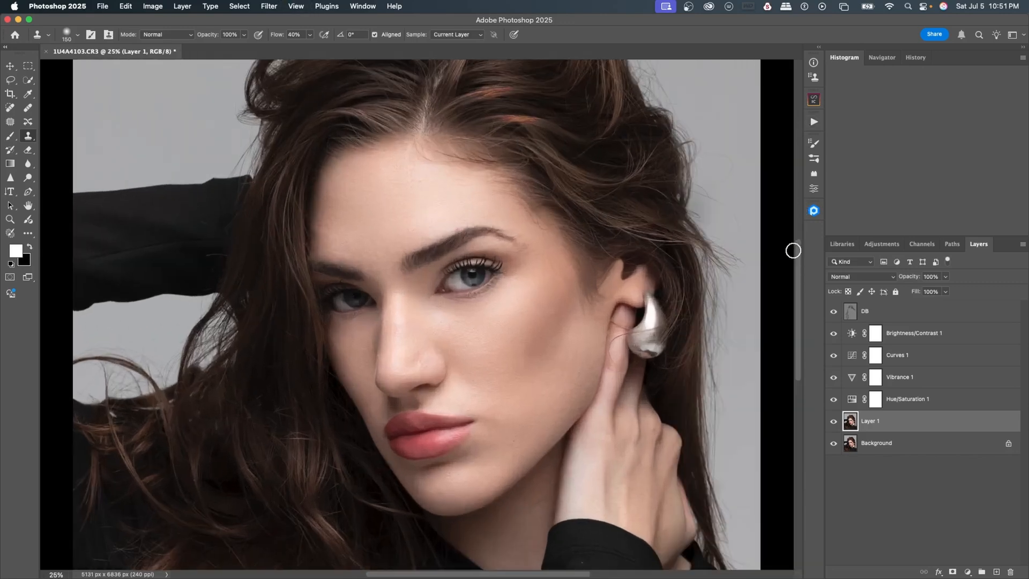
{"action": "left_click_drag", "start_coordinate": [797, 253], "coordinate": [794, 206]}
{"action": "key", "text": "super+minus"}
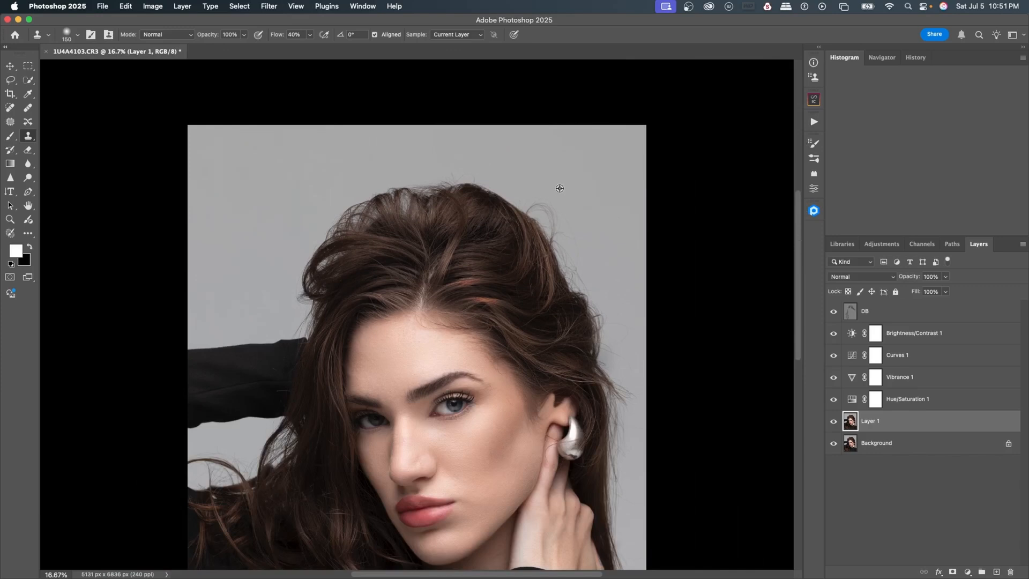
{"action": "left_click", "coordinate": [582, 169], "text": "alt"}
{"action": "mouse_move", "coordinate": [537, 204]}
{"action": "left_mouse_down"}
{"action": "mouse_move", "coordinate": [554, 220]}
{"action": "mouse_move", "coordinate": [519, 201]}
{"action": "mouse_move", "coordinate": [552, 205]}
{"action": "left_mouse_up"}
{"action": "mouse_move", "coordinate": [482, 172]}
{"action": "left_mouse_down"}
{"action": "mouse_move", "coordinate": [453, 175]}
{"action": "mouse_move", "coordinate": [488, 181]}
{"action": "left_mouse_up"}
{"action": "mouse_move", "coordinate": [551, 217]}
{"action": "left_mouse_down"}
{"action": "mouse_move", "coordinate": [560, 243]}
{"action": "mouse_move", "coordinate": [554, 233]}
{"action": "mouse_move", "coordinate": [573, 249]}
{"action": "mouse_move", "coordinate": [578, 237]}
{"action": "mouse_move", "coordinate": [559, 213]}
{"action": "mouse_move", "coordinate": [576, 281]}
{"action": "mouse_move", "coordinate": [579, 253]}
{"action": "mouse_move", "coordinate": [578, 268]}
{"action": "mouse_move", "coordinate": [559, 237]}
{"action": "mouse_move", "coordinate": [570, 272]}
{"action": "mouse_move", "coordinate": [593, 291]}
{"action": "mouse_move", "coordinate": [585, 267]}
{"action": "left_mouse_up"}
Clone out the stray hairs along the outer hair edge beside the ear on Layer 1, resampling nearby background.
{"action": "left_click", "coordinate": [589, 196], "text": "alt"}
{"action": "left_click", "coordinate": [612, 231], "text": "alt"}
{"action": "mouse_move", "coordinate": [616, 301]}
{"action": "left_mouse_down"}
{"action": "mouse_move", "coordinate": [609, 349]}
{"action": "mouse_move", "coordinate": [609, 318]}
{"action": "mouse_move", "coordinate": [622, 360]}
{"action": "mouse_move", "coordinate": [593, 296]}
{"action": "mouse_move", "coordinate": [623, 309]}
{"action": "left_mouse_up"}
{"action": "left_click", "coordinate": [623, 284], "text": "alt"}
{"action": "mouse_move", "coordinate": [608, 365]}
{"action": "left_mouse_down"}
{"action": "mouse_move", "coordinate": [621, 381]}
{"action": "mouse_move", "coordinate": [624, 361]}
{"action": "left_mouse_up"}
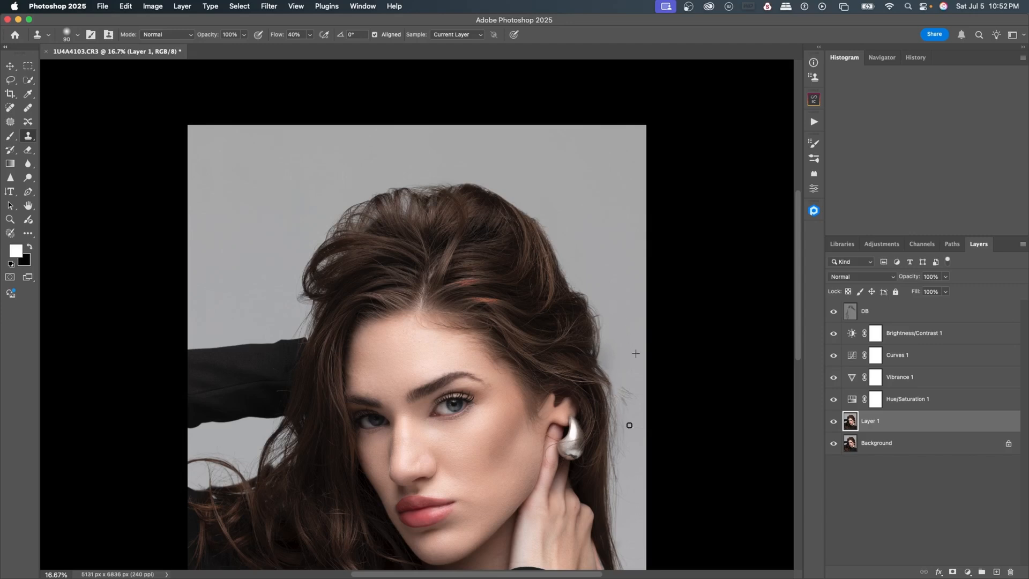
{"action": "mouse_move", "coordinate": [623, 409]}
{"action": "left_mouse_down"}
{"action": "mouse_move", "coordinate": [609, 370]}
{"action": "mouse_move", "coordinate": [620, 445]}
{"action": "mouse_move", "coordinate": [623, 418]}
{"action": "left_mouse_up"}
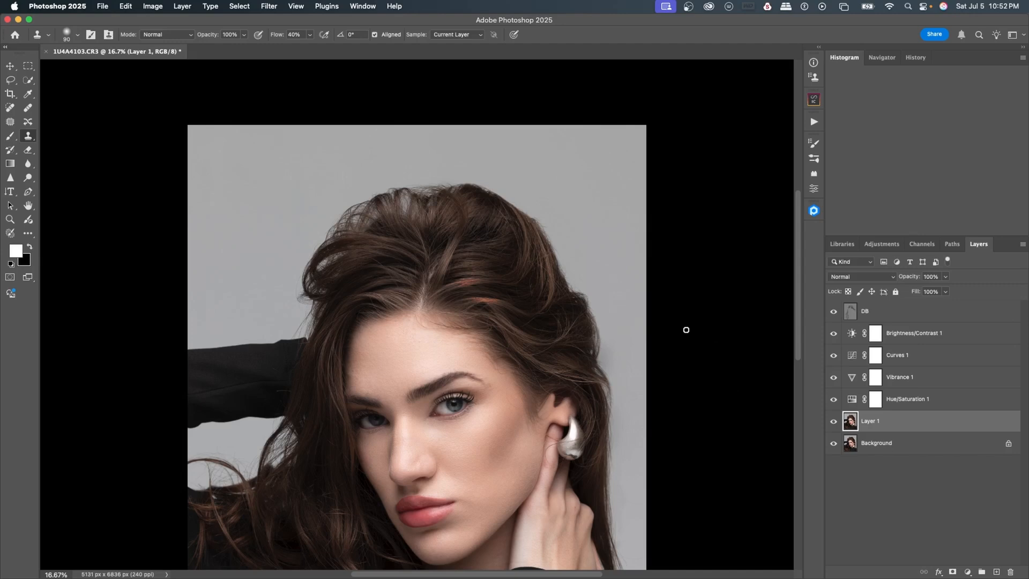
{"action": "scroll", "coordinate": [595, 352], "scroll_direction": "left", "scroll_amount": 2}
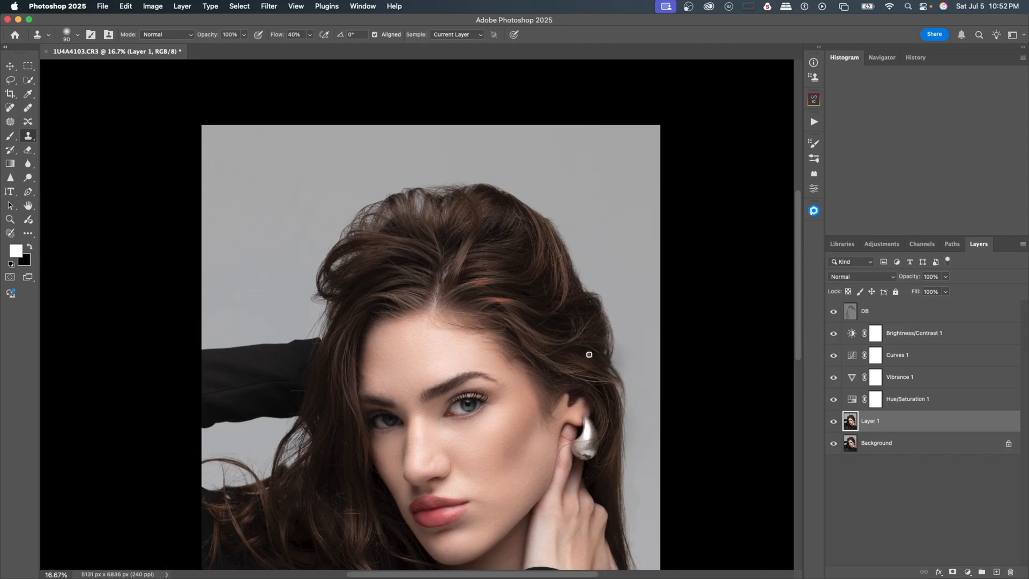
{"action": "left_click", "coordinate": [596, 358], "text": "alt"}
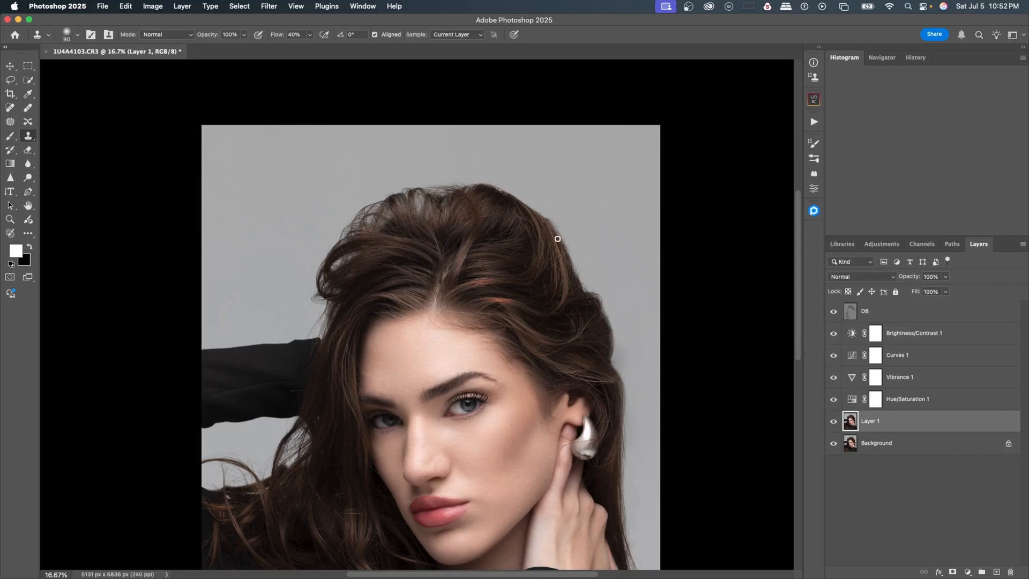
Clone hair over the gap at the crown on Layer 1 and toggle the layer to compare the cleanup.
{"action": "scroll", "coordinate": [558, 239], "scroll_direction": "down", "scroll_amount": 2}
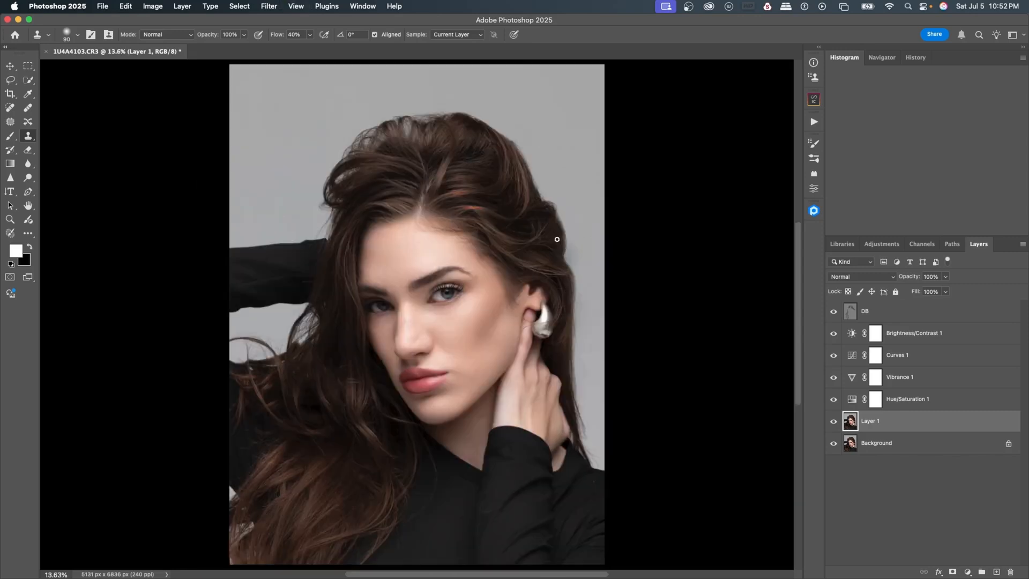
{"action": "left_click", "coordinate": [419, 134], "text": "alt"}
{"action": "left_click_drag", "start_coordinate": [408, 129], "coordinate": [421, 138]}
{"action": "left_click", "coordinate": [834, 422]}
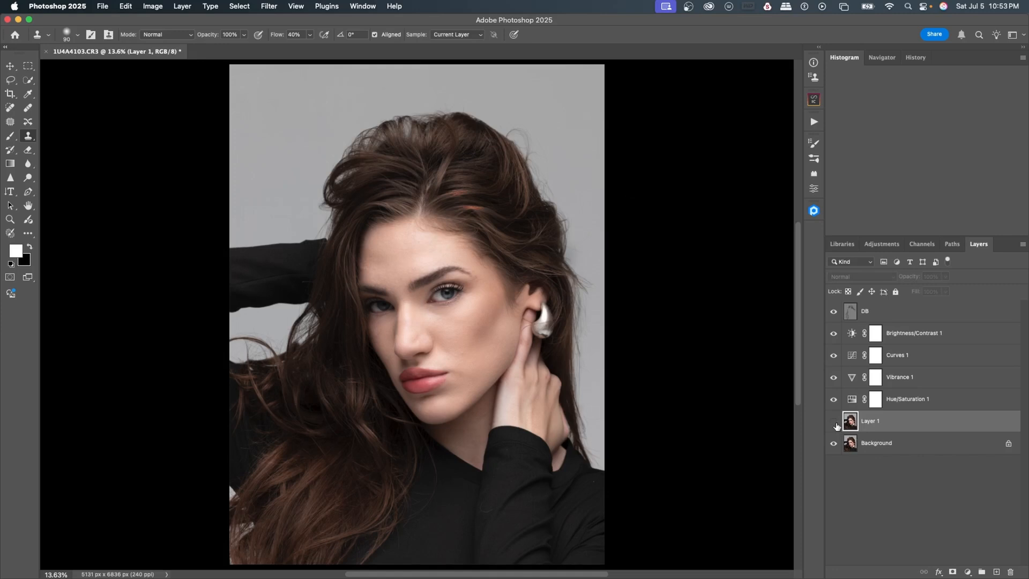
{"action": "left_click", "coordinate": [835, 423]}
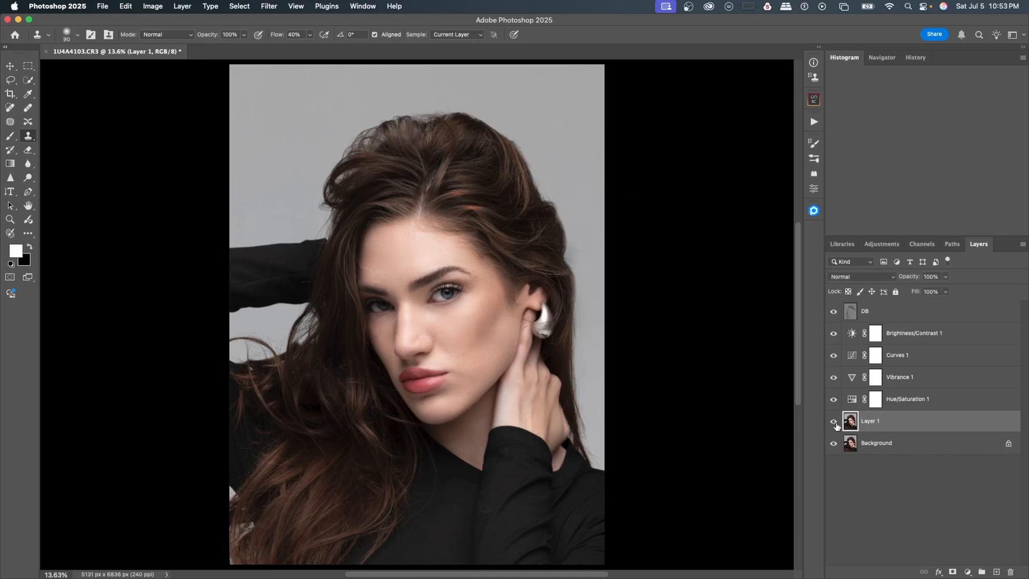
Run the "7 - Background Fix - with a gap" action and toggle its group's visibility to compare the backdrop.
{"action": "left_click", "coordinate": [814, 122]}
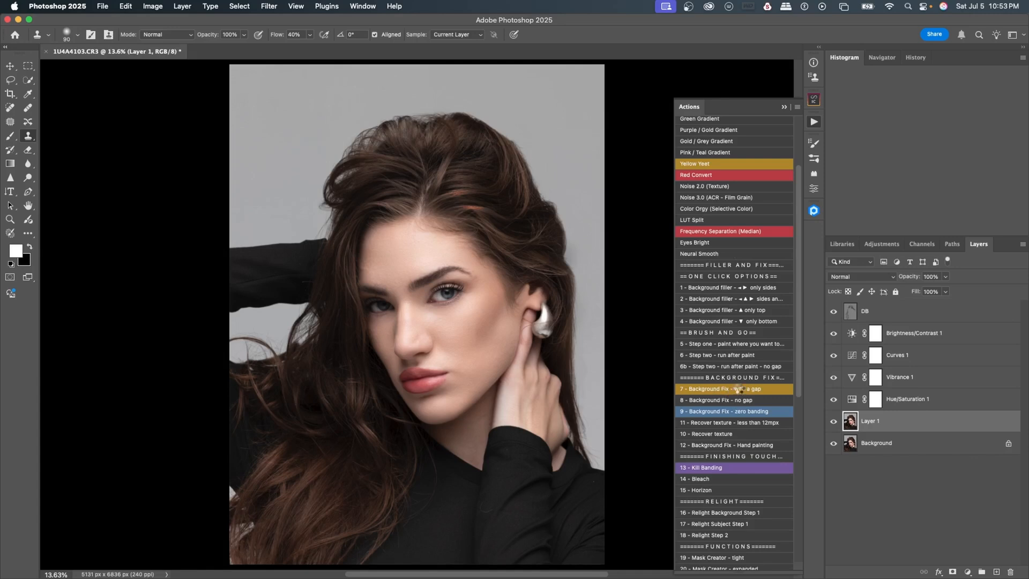
{"action": "left_click", "coordinate": [739, 390]}
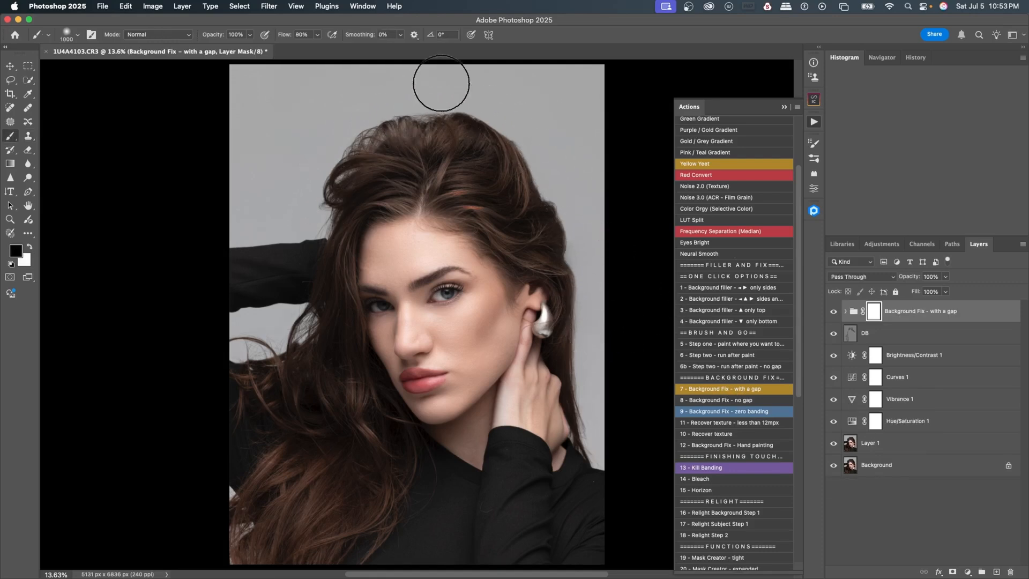
{"action": "left_click", "coordinate": [833, 312]}
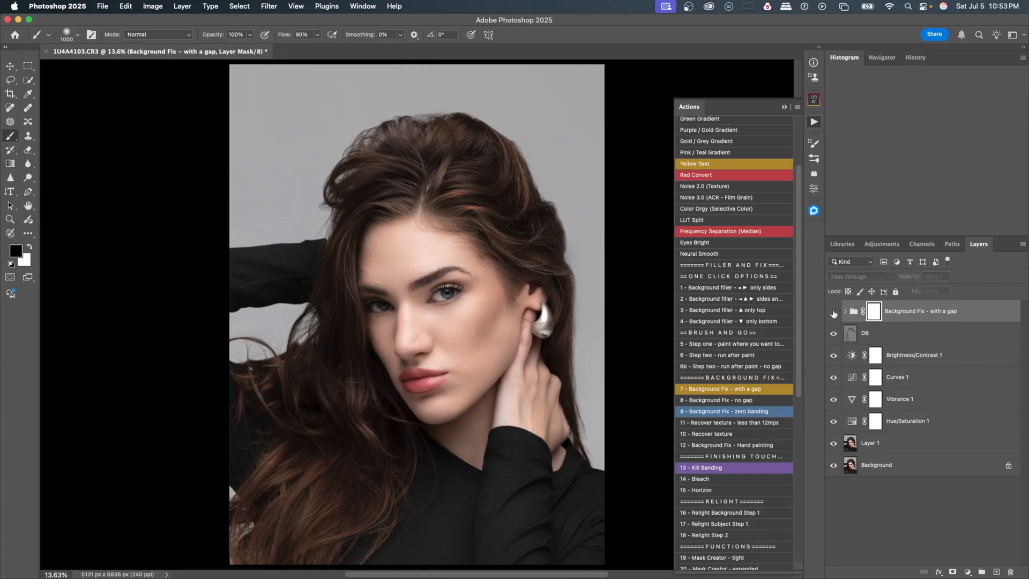
{"action": "left_click", "coordinate": [833, 312]}
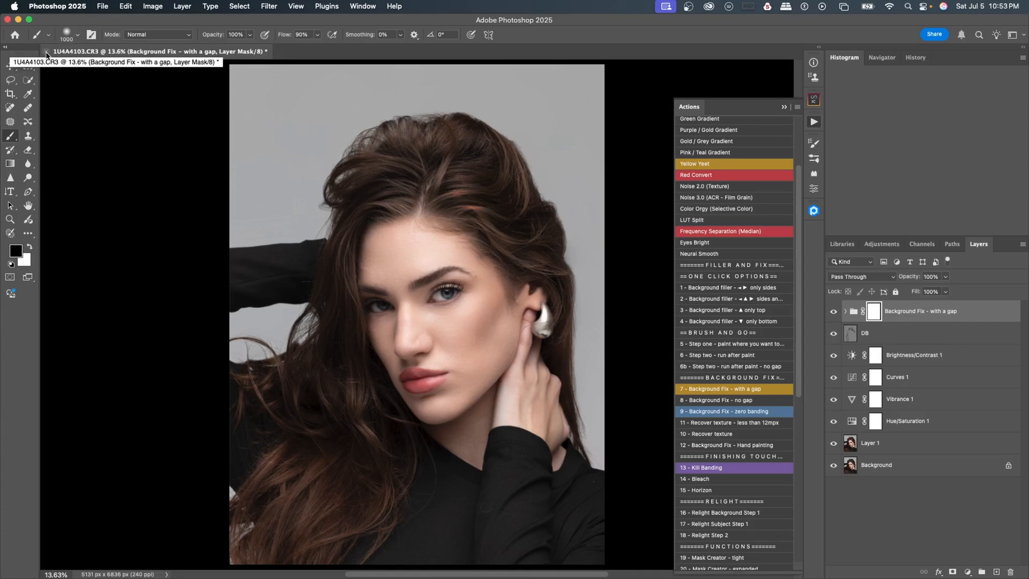
Close the retouched portrait 1U4A4103 and save its changes.
{"action": "left_click", "coordinate": [46, 52]}
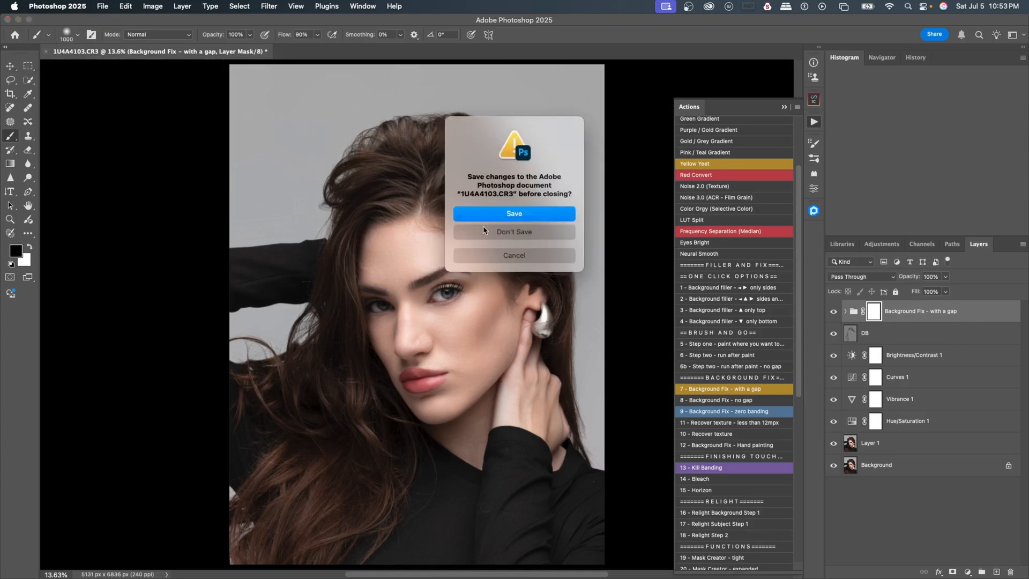
{"action": "left_click", "coordinate": [492, 213]}
{"action": "scroll", "coordinate": [492, 215], "scroll_direction": "left", "scroll_amount": 3}
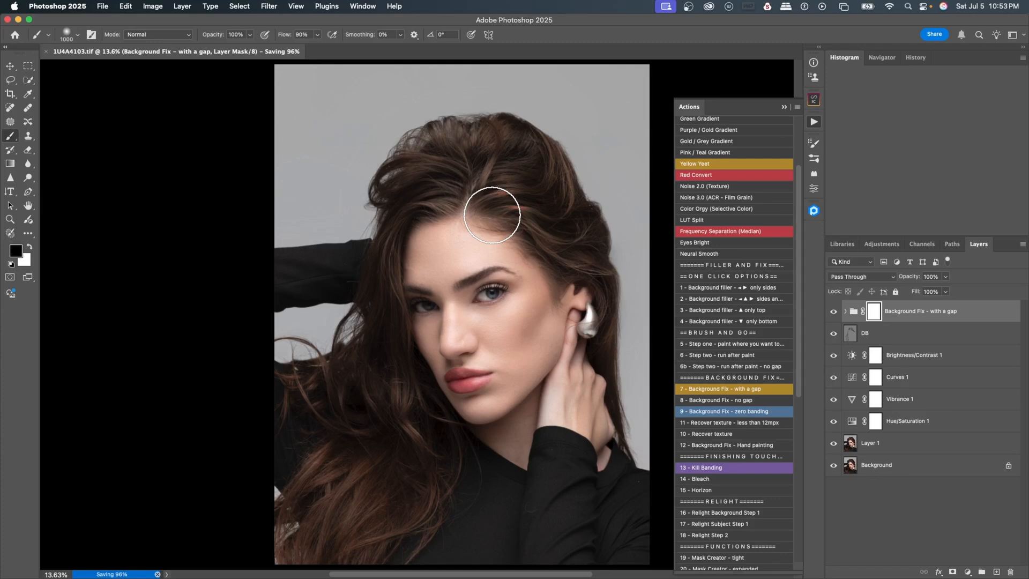
Switch to Lightroom Classic and compare the original 1U4A4103.CR3 with the retouched 1U4A4103.tif, leaving the TIFF selected.
{"action": "key", "text": "ctrl+Right"}
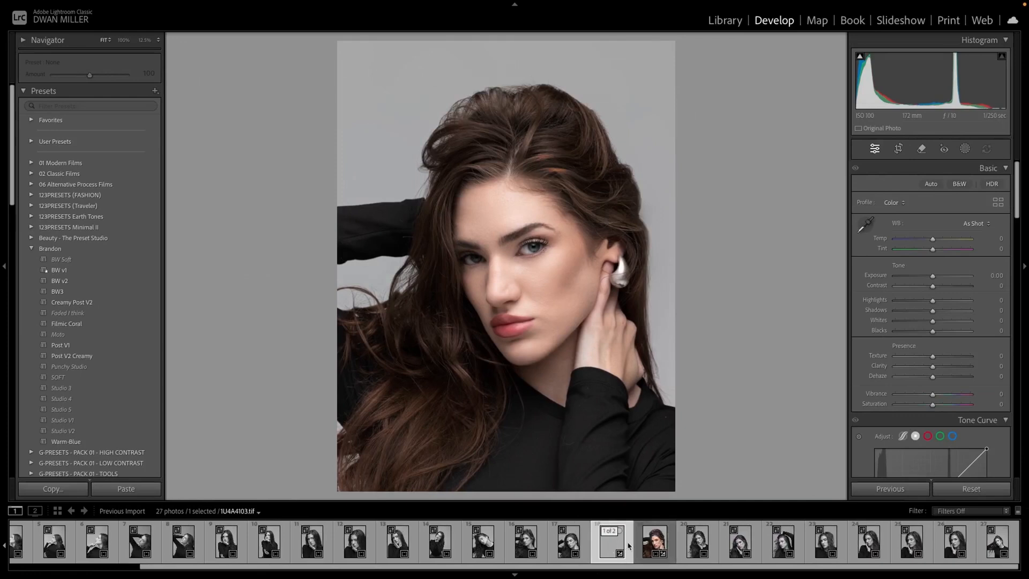
{"action": "left_click", "coordinate": [647, 547]}
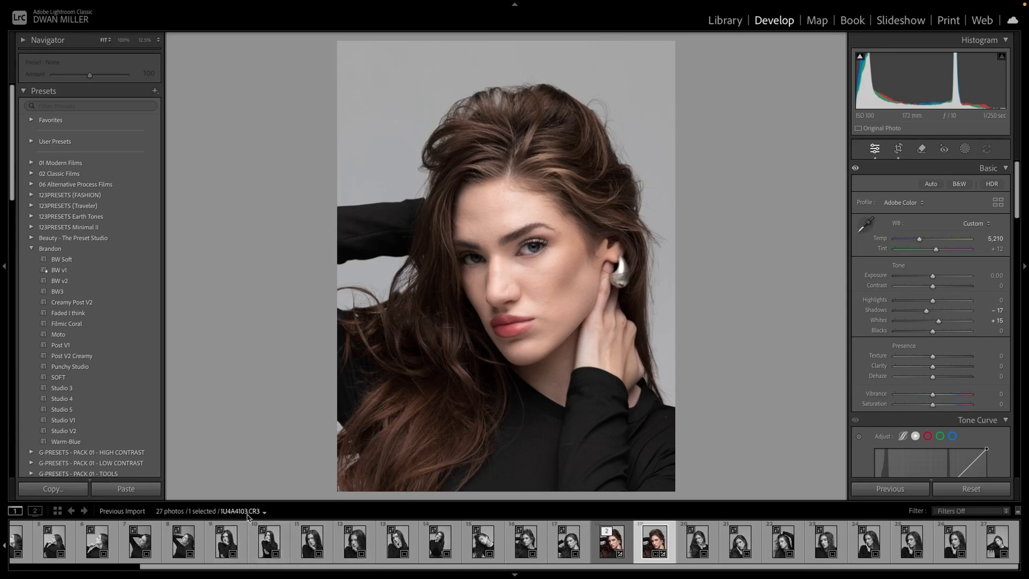
{"action": "left_click", "coordinate": [611, 548]}
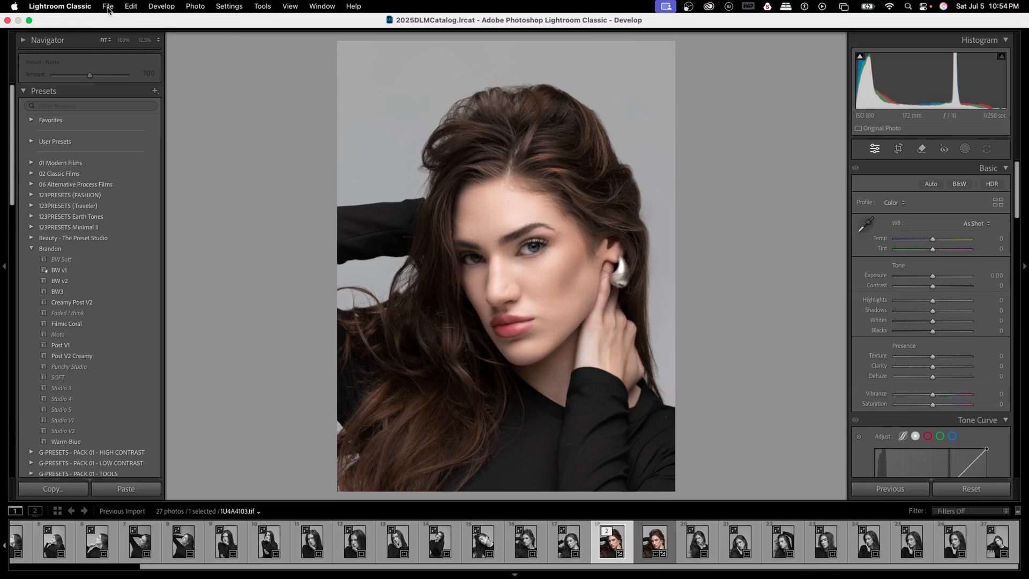
Open the export settings for the retouched TIFF, choose the June 20 shoot folder as destination and name the subfolder "Final Edit 1".
{"action": "left_click", "coordinate": [108, 6]}
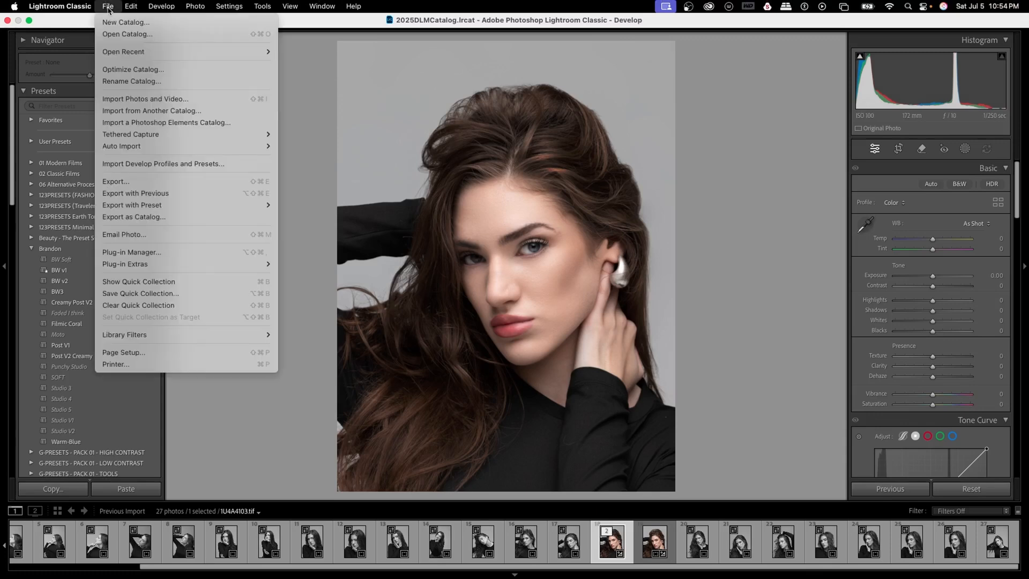
{"action": "left_click", "coordinate": [122, 182]}
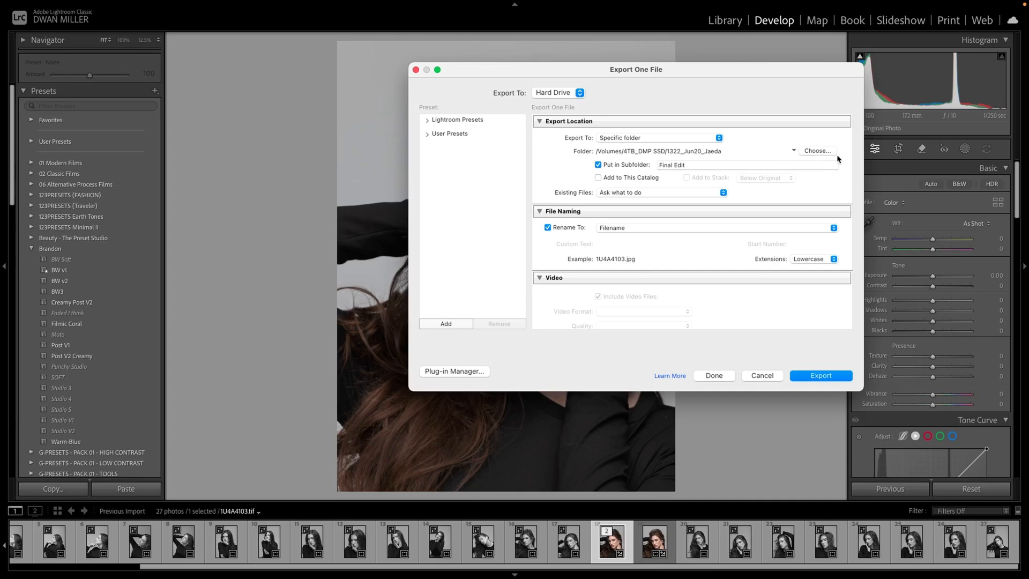
{"action": "left_click", "coordinate": [817, 151]}
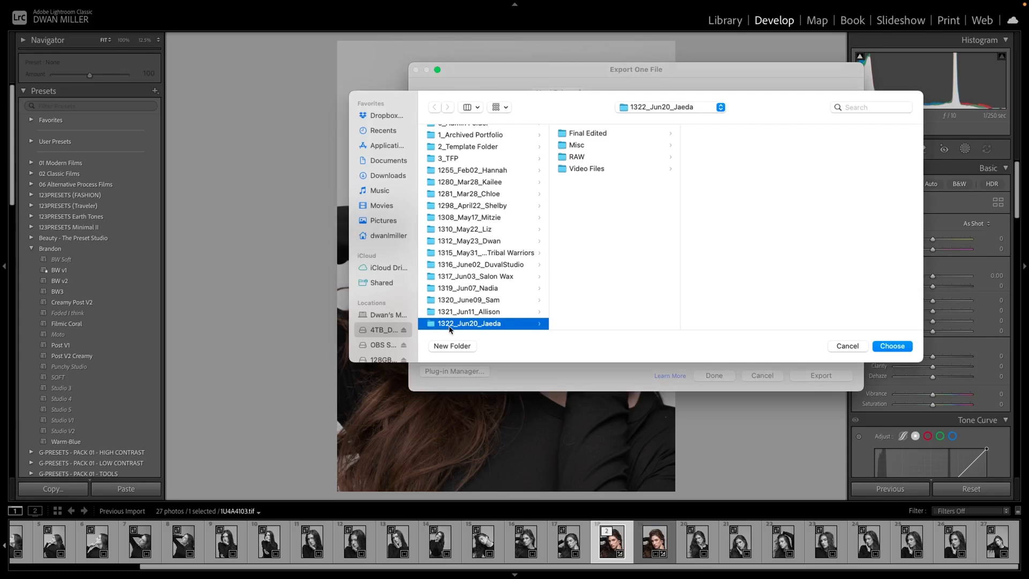
{"action": "left_click", "coordinate": [885, 347]}
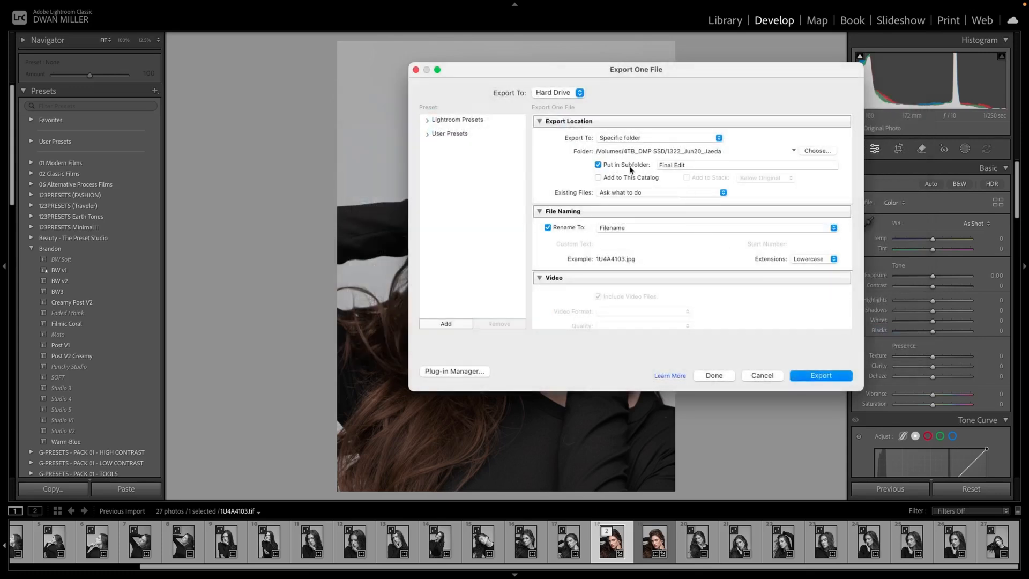
{"action": "left_click", "coordinate": [691, 167]}
{"action": "left_click", "coordinate": [694, 165]}
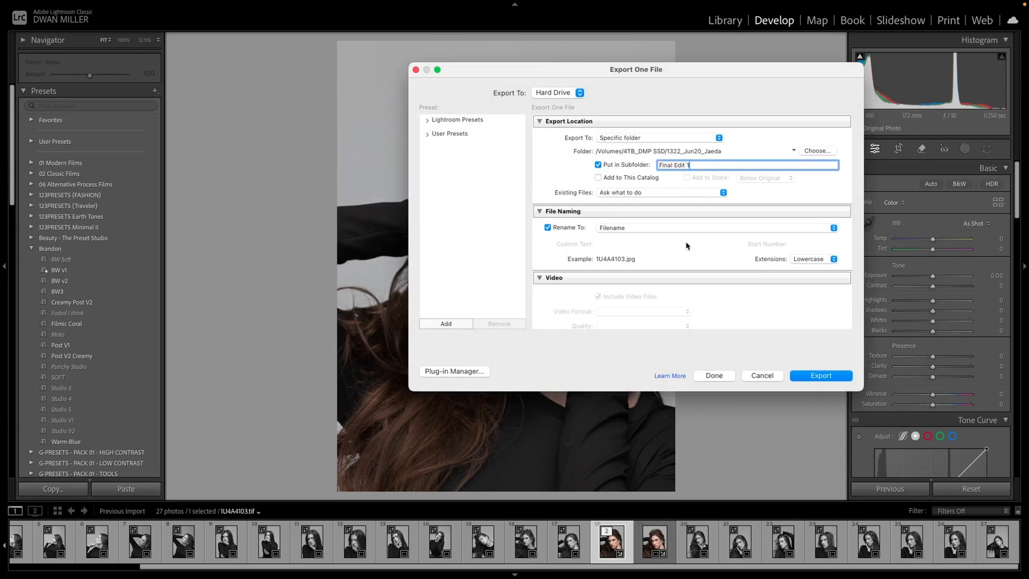
Review the file settings and export the portrait as a JPEG at quality 100 in sRGB.
{"action": "scroll", "coordinate": [691, 240], "scroll_direction": "down", "scroll_amount": 5}
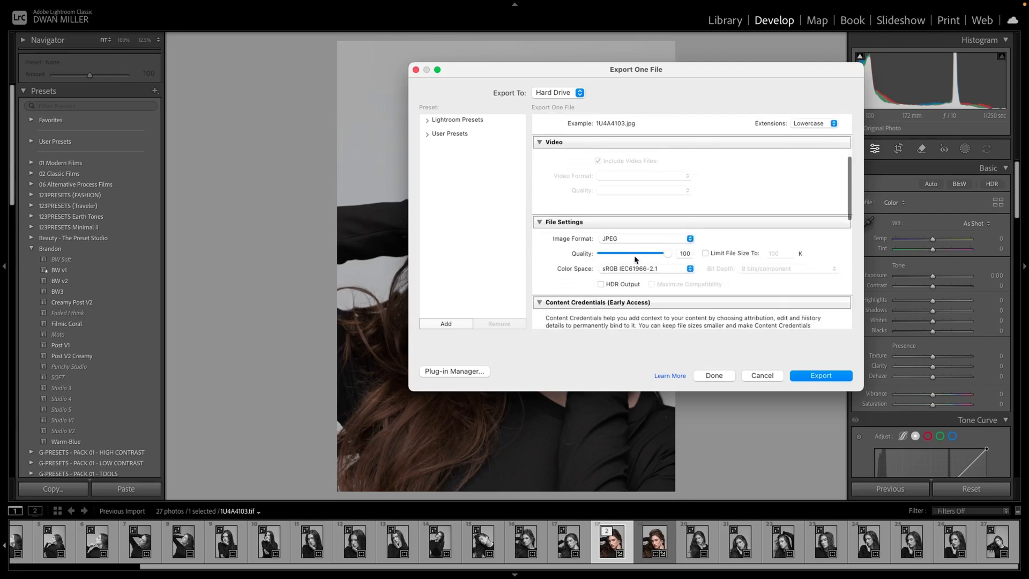
{"action": "scroll", "coordinate": [707, 278], "scroll_direction": "down", "scroll_amount": 3}
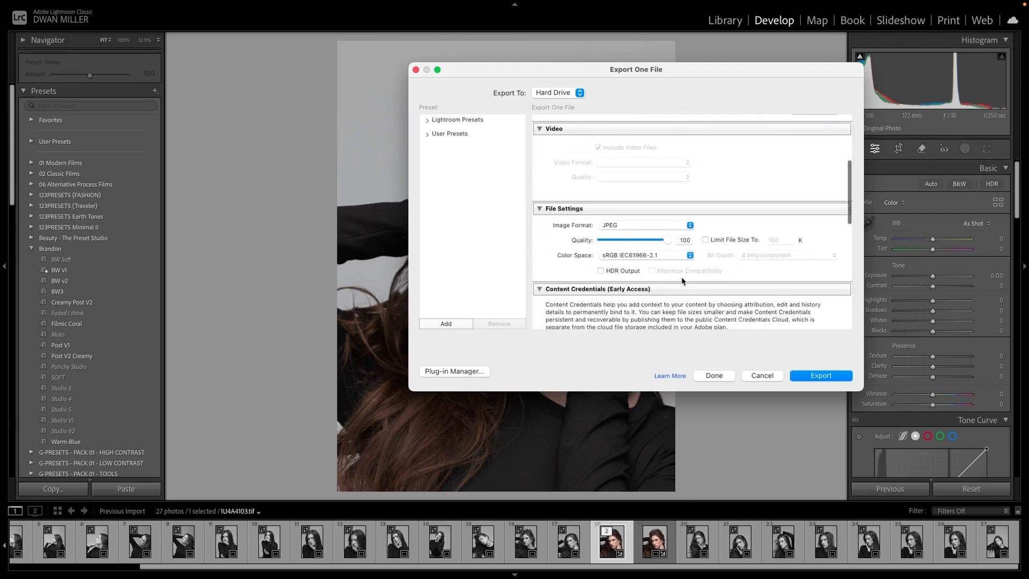
{"action": "left_click", "coordinate": [822, 375]}
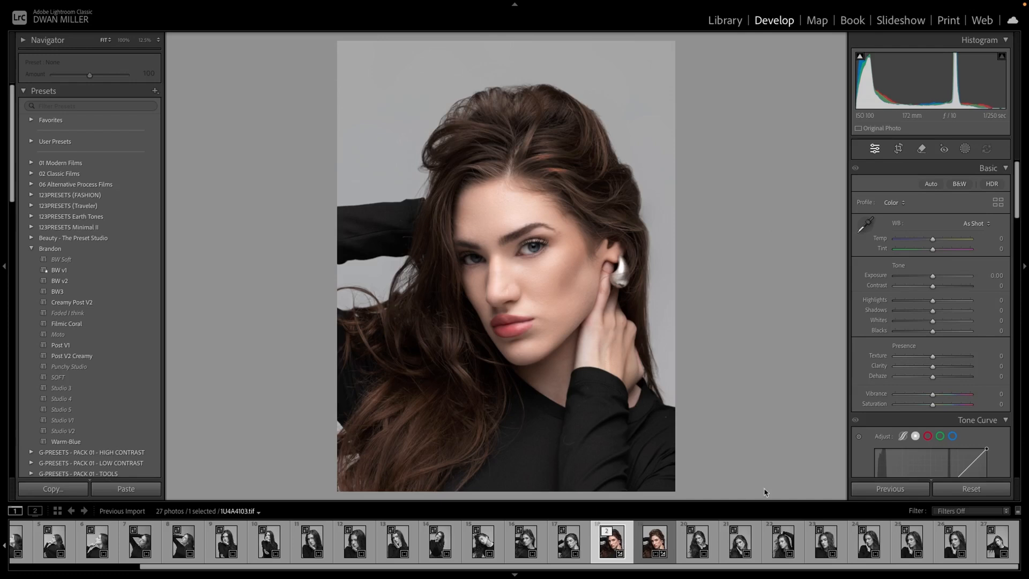
Convert the retouched TIFF to black and white and set Blacks to -15.
{"action": "left_click", "coordinate": [959, 185]}
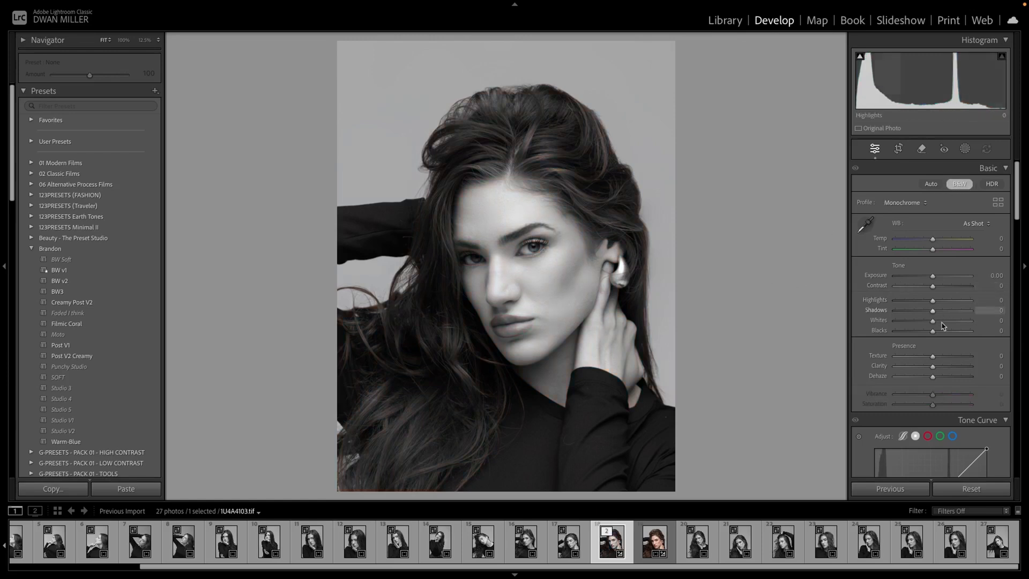
{"action": "left_click_drag", "start_coordinate": [933, 332], "coordinate": [928, 335]}
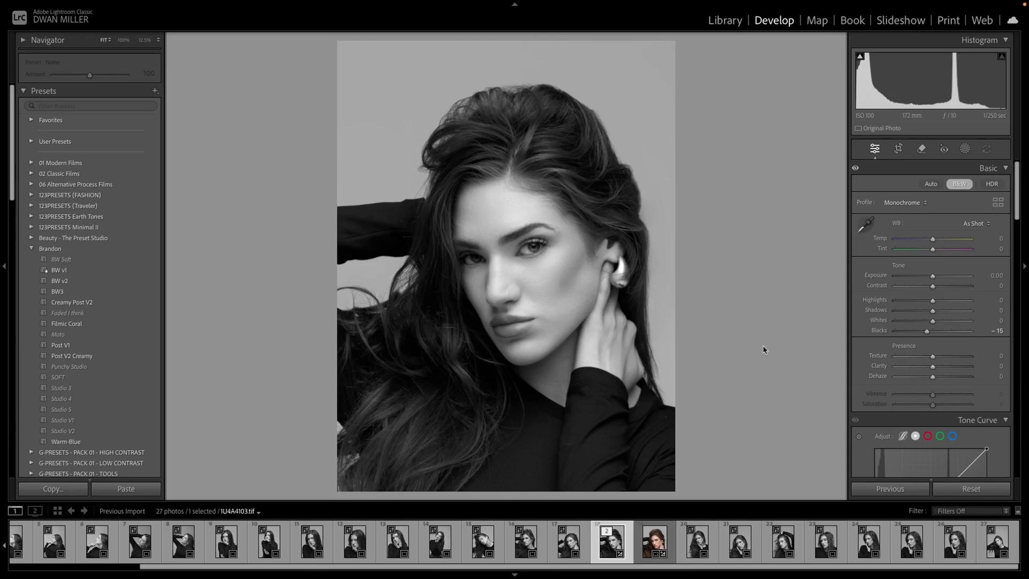
Export the black-and-white portrait with the existing settings to the "Final Edit 1" subfolder, using a unique name instead of overwriting the color JPEG.
{"action": "mouse_move", "coordinate": [151, 4]}
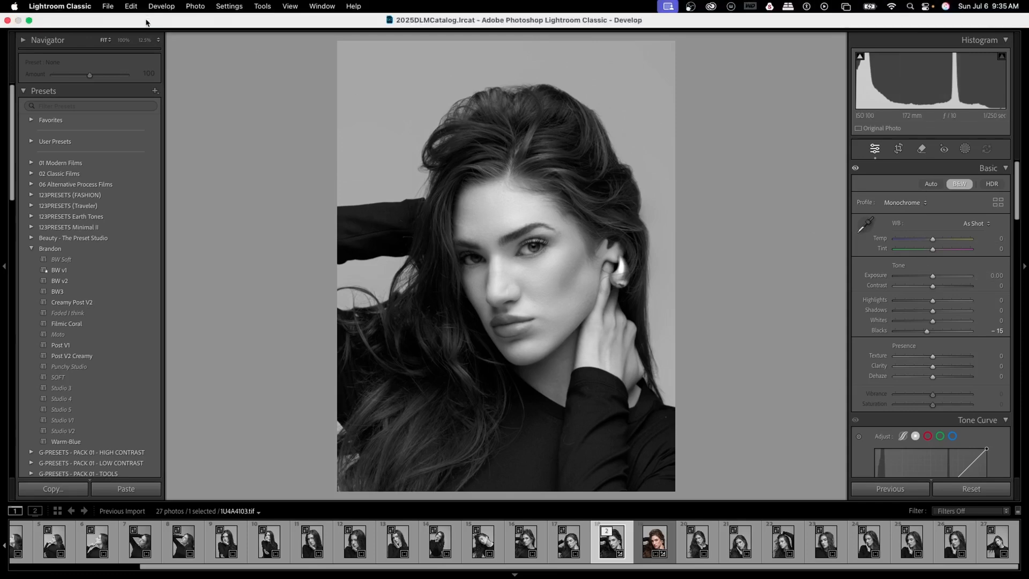
{"action": "left_click", "coordinate": [107, 6]}
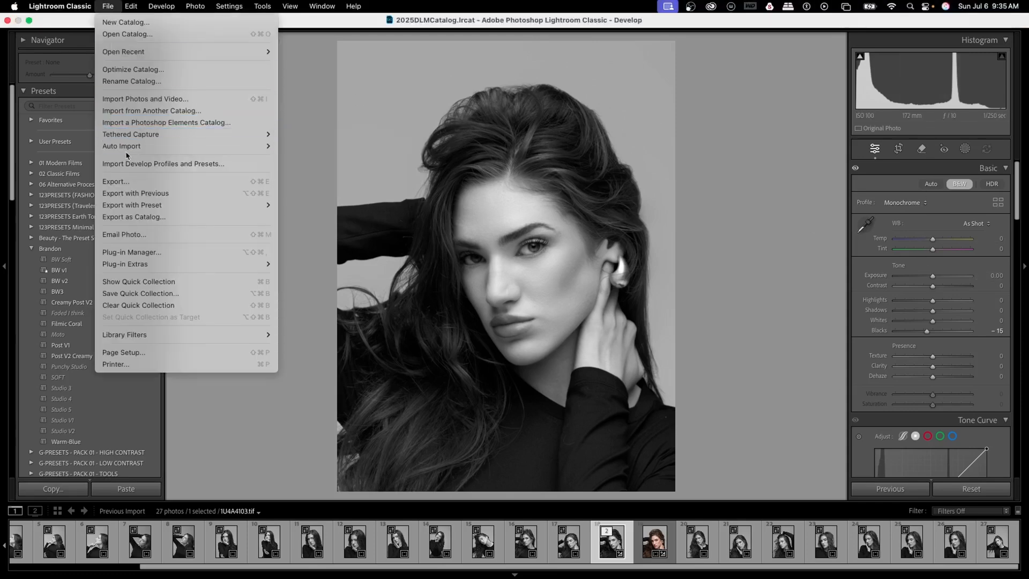
{"action": "left_click", "coordinate": [127, 182]}
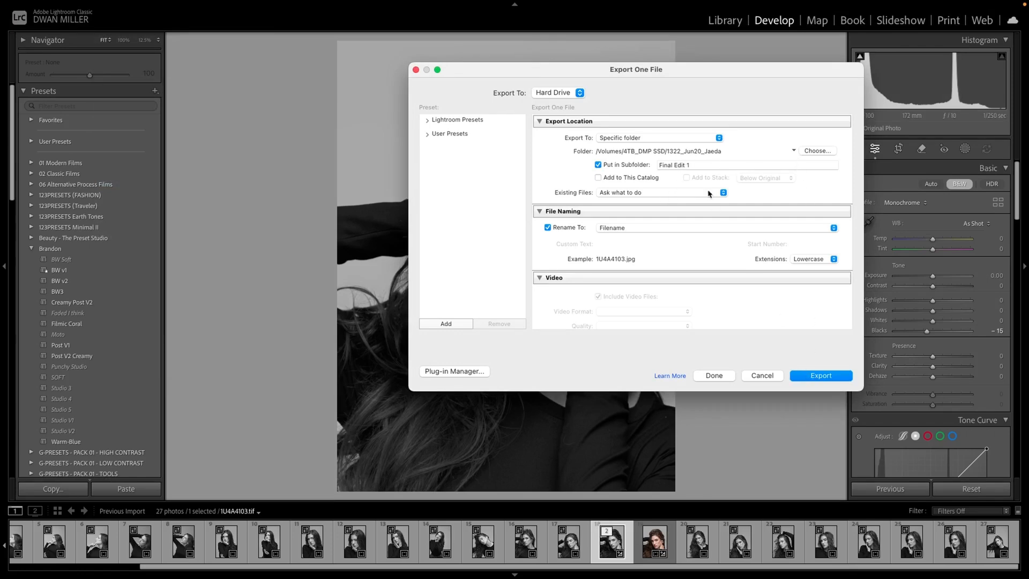
{"action": "left_click", "coordinate": [806, 378]}
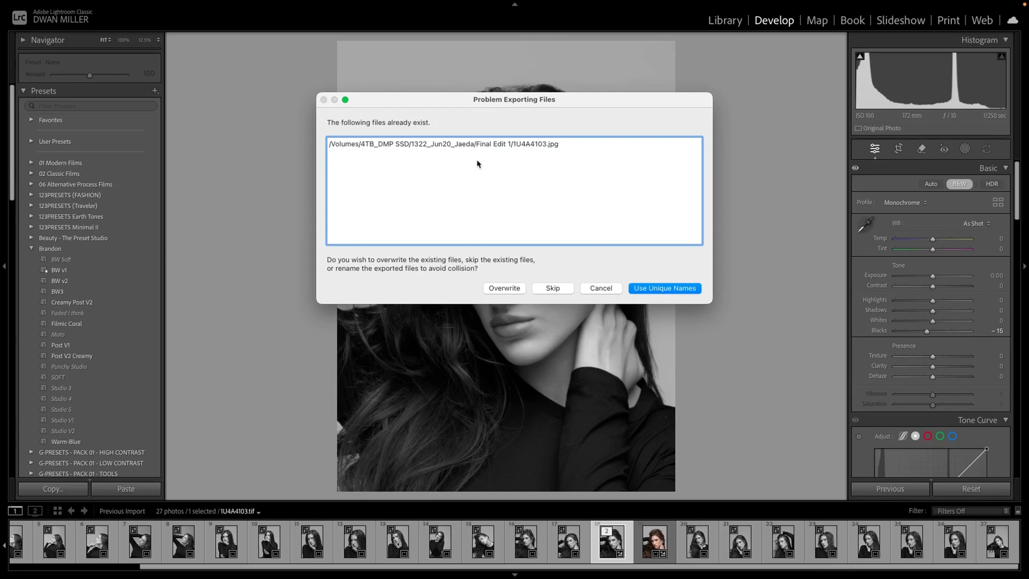
{"action": "left_click", "coordinate": [652, 291]}
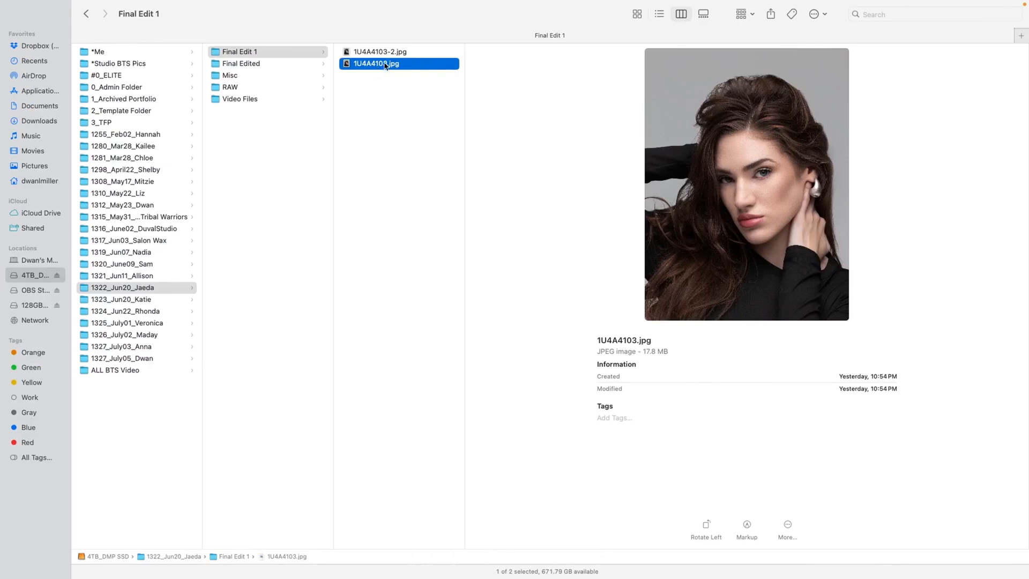
Compare enlarged previews of the color 1U4A4103.jpg and the black-and-white 1U4A4103-2.jpg in Finder's "Final Edit 1" folder.
{"action": "left_click", "coordinate": [395, 54]}
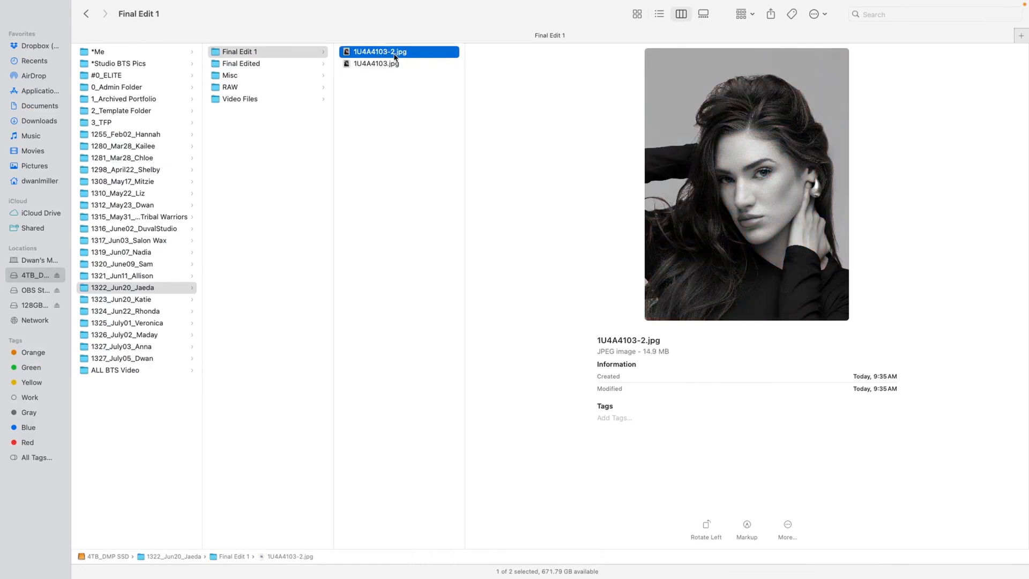
{"action": "left_click", "coordinate": [393, 64]}
{"action": "key", "text": "space"}
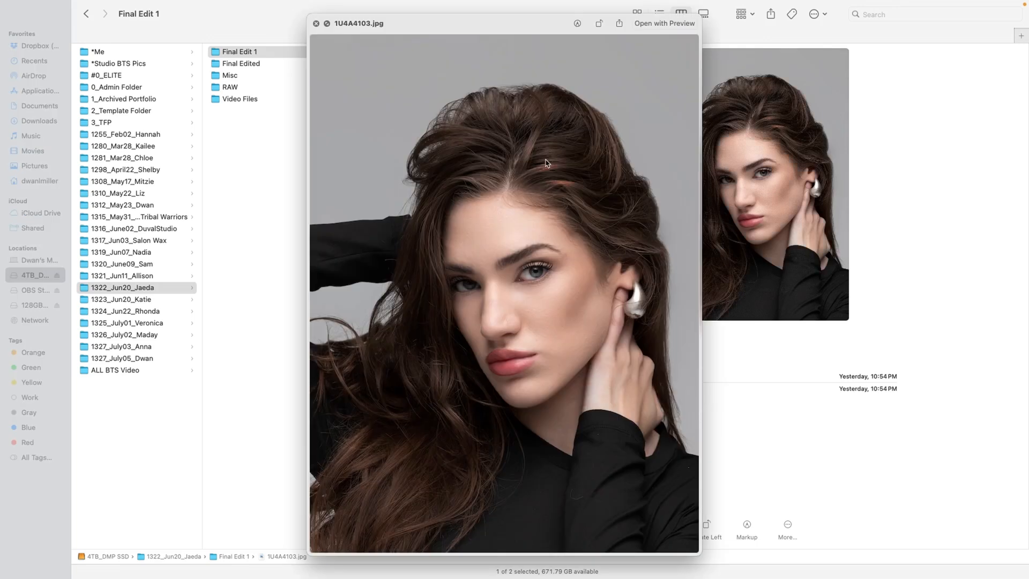
{"action": "key", "text": "Up"}
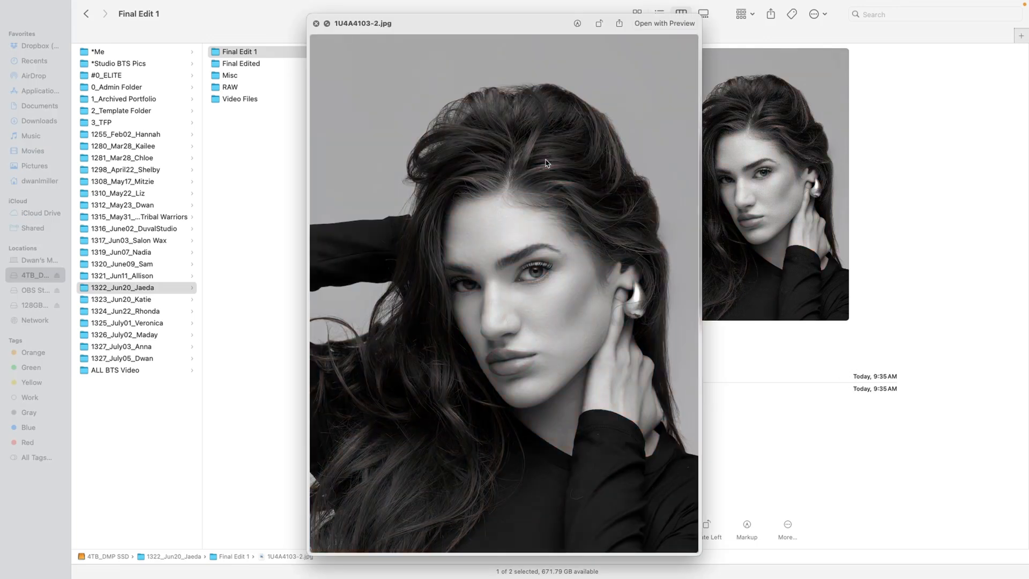